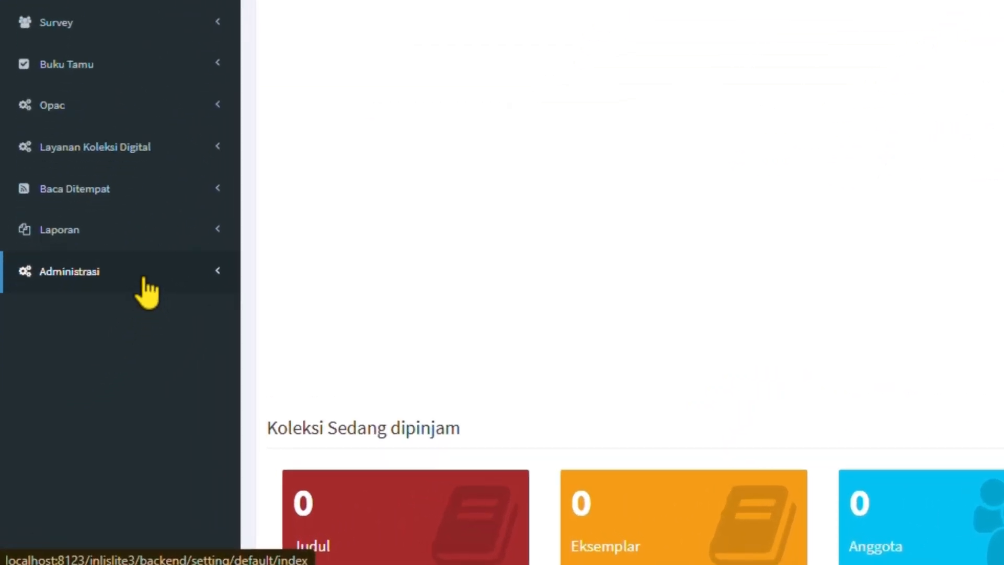
# Open the Nama Perpustakaan settings from Pengaturan Umum within Administrasi
pyautogui.click(145, 280)
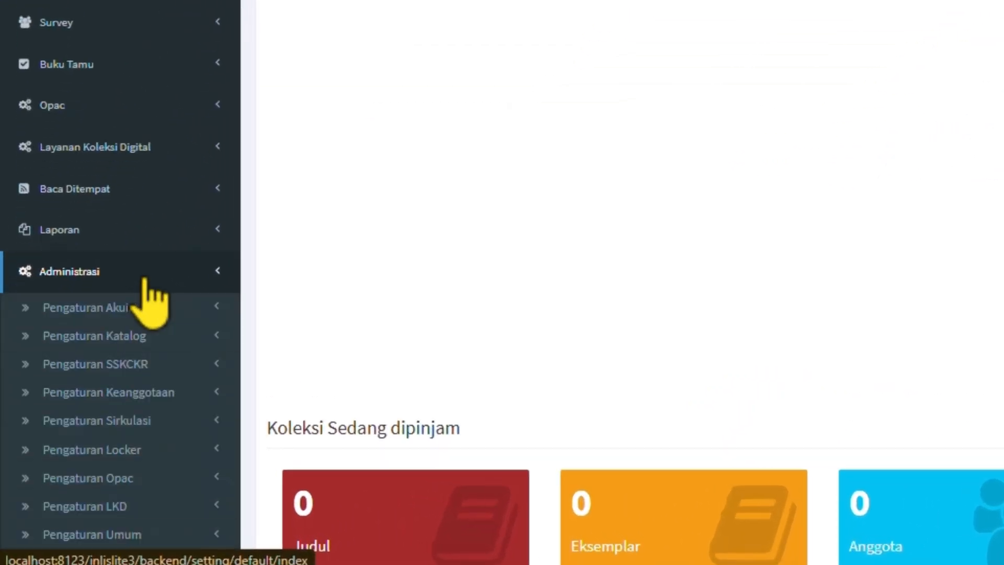
pyautogui.scroll(-2, 148, 301)
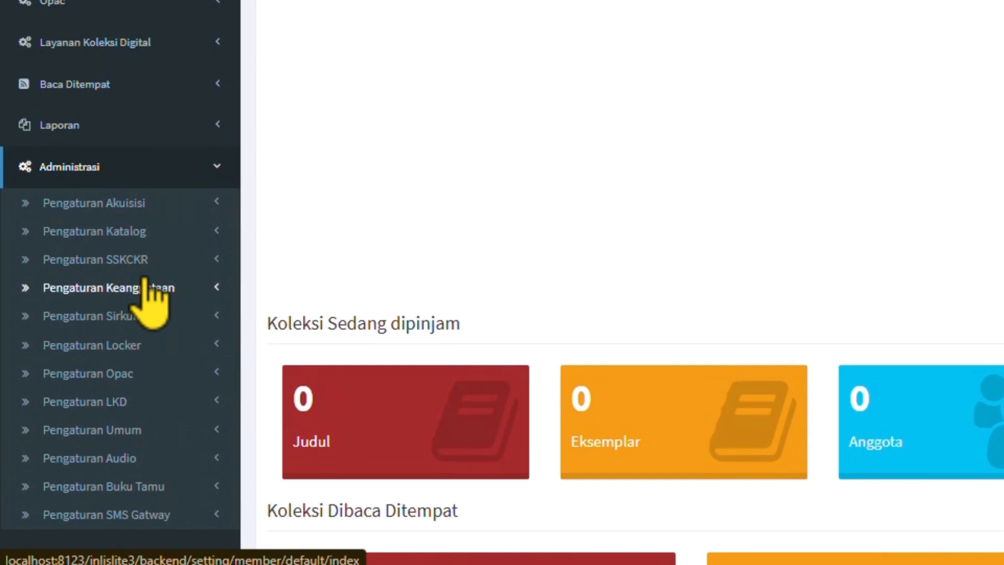
pyautogui.scroll(-4, 151, 301)
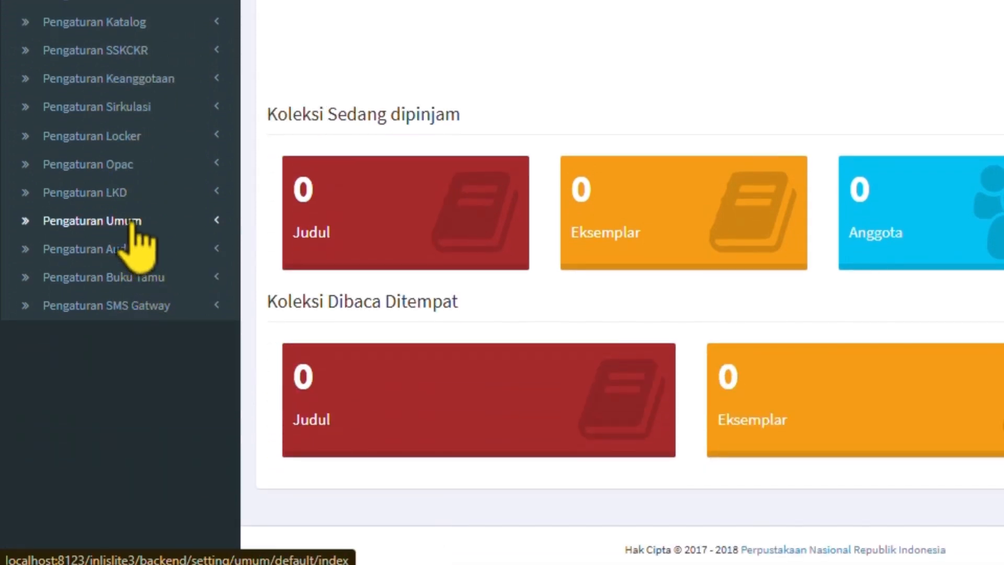
pyautogui.click(132, 223)
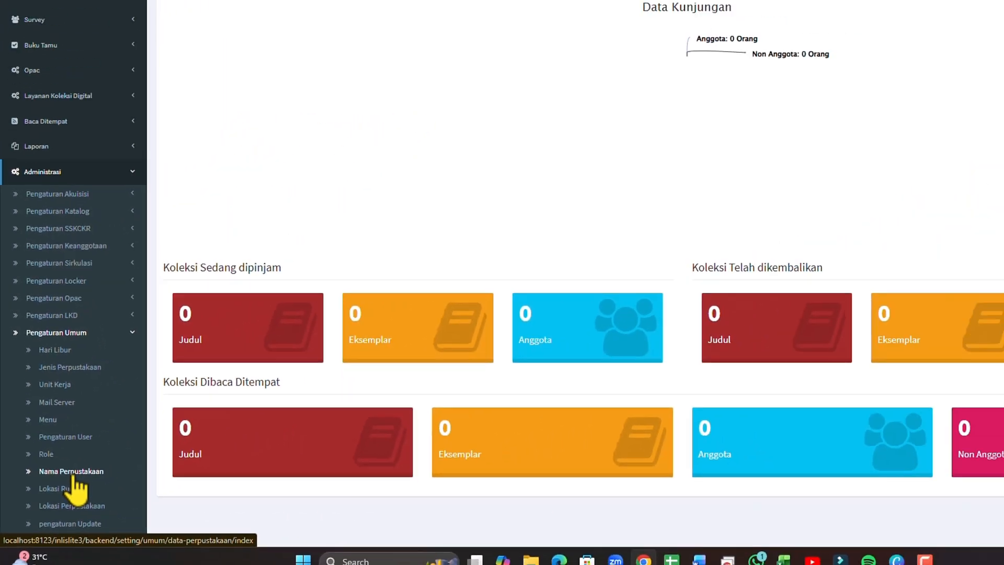
pyautogui.click(116, 447)
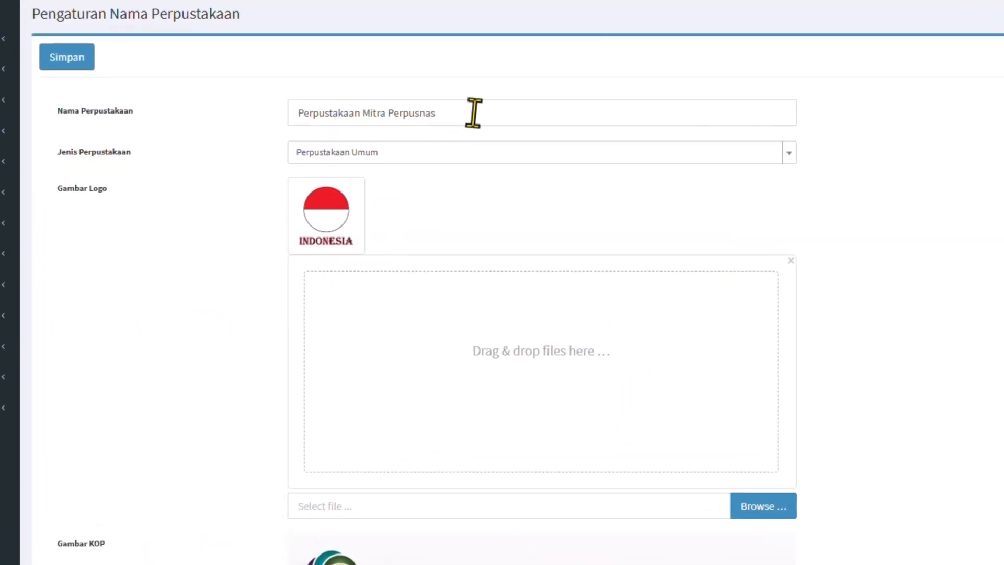
# Set the library name to "Perpustakaan SMA Sukma Jaya" and the library type to Perpustakaan Sekolah
pyautogui.moveTo(426, 190); pyautogui.dragTo(316, 190)
pyautogui.moveTo(311, 112); pyautogui.dragTo(296, 110)
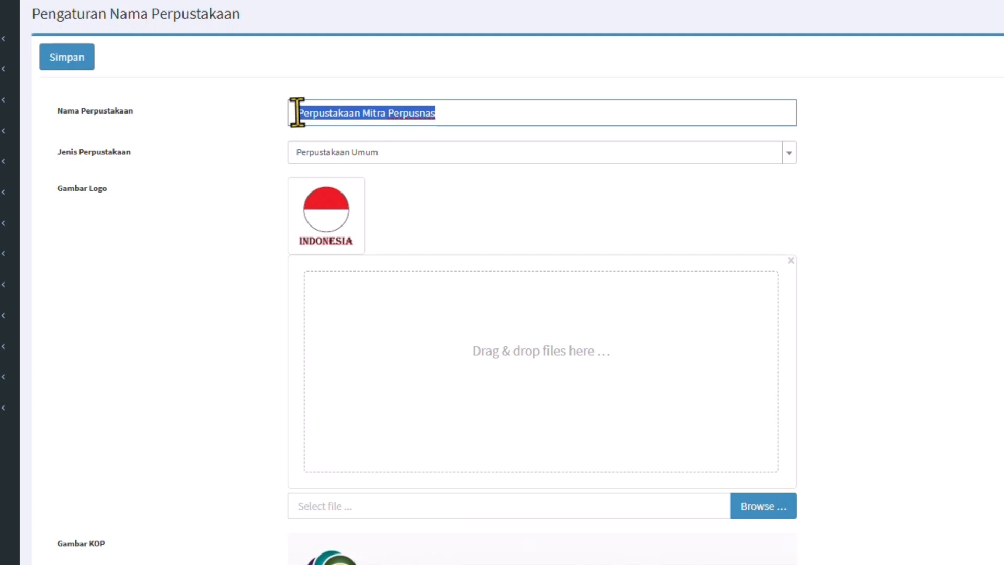
pyautogui.moveTo(462, 117); pyautogui.dragTo(367, 116)
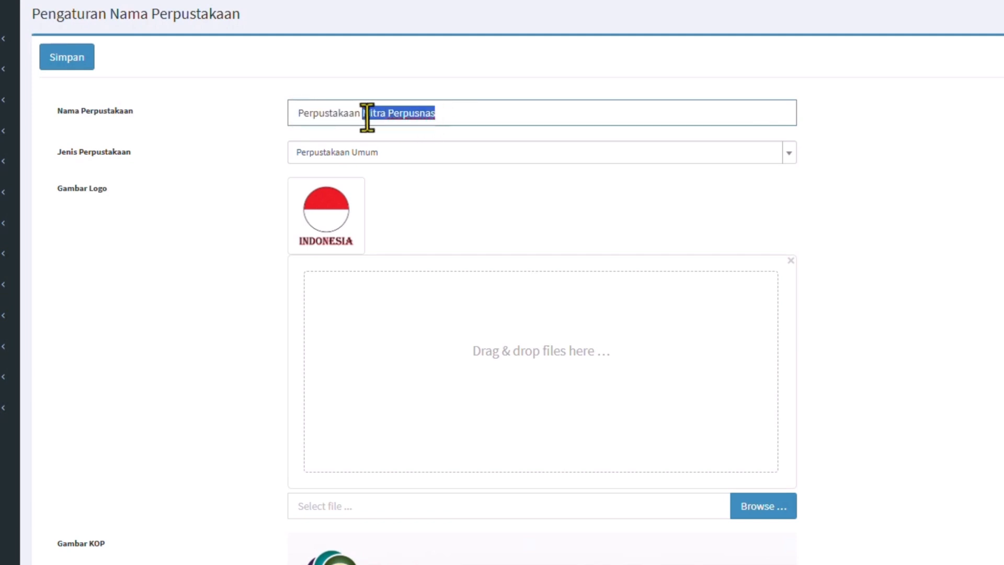
pyautogui.write('SMA Sukm')
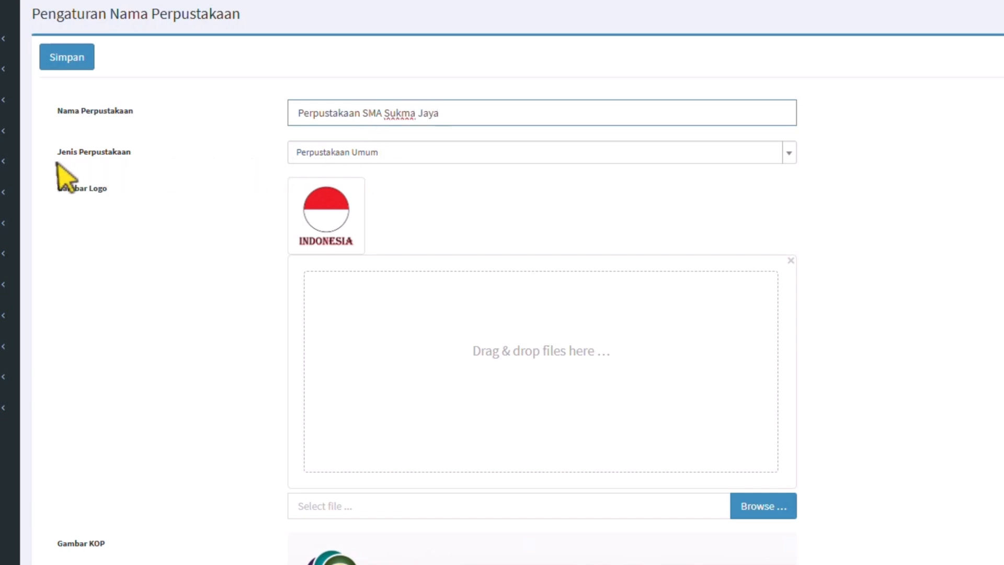
pyautogui.click(495, 157)
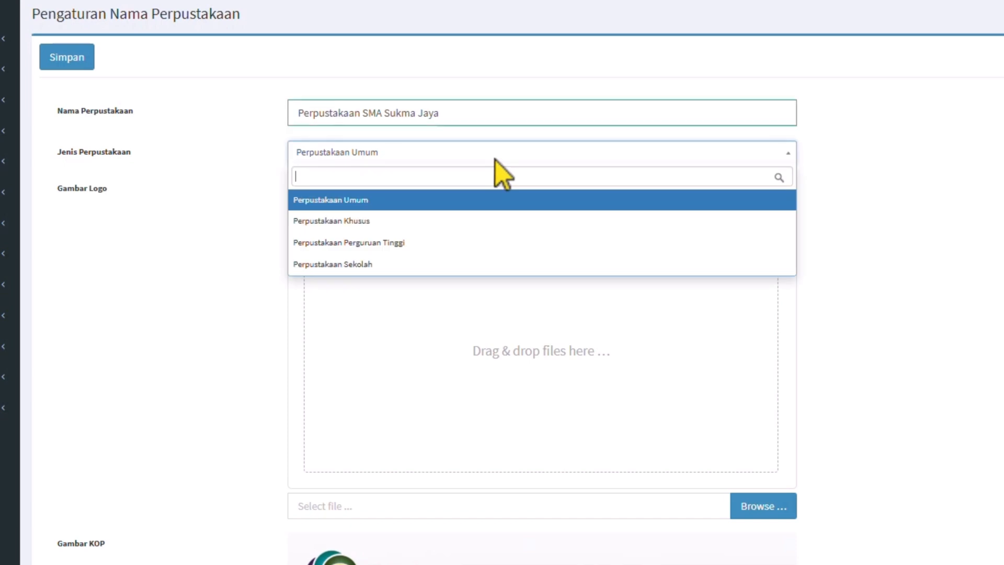
pyautogui.click(370, 265)
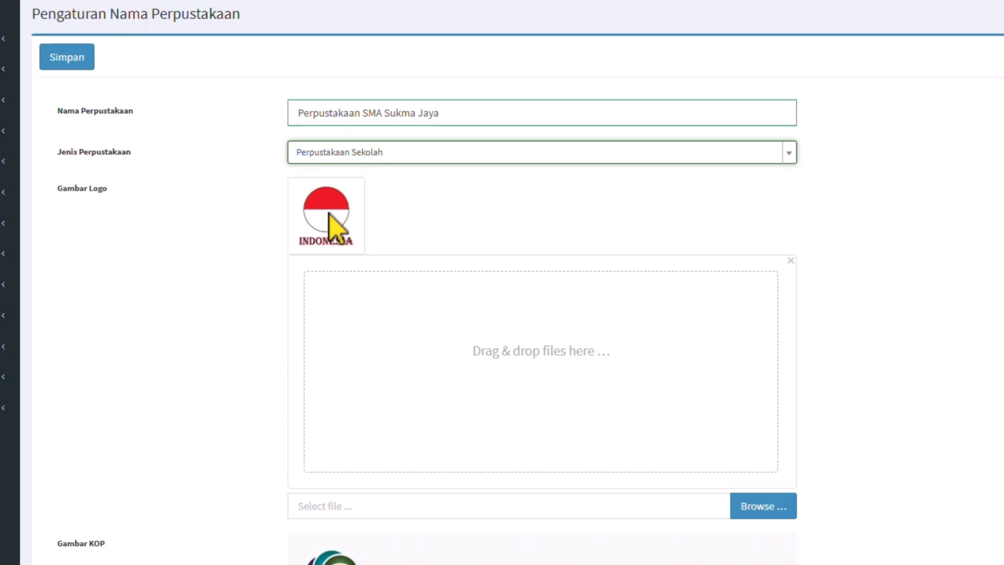
pyautogui.click(766, 513)
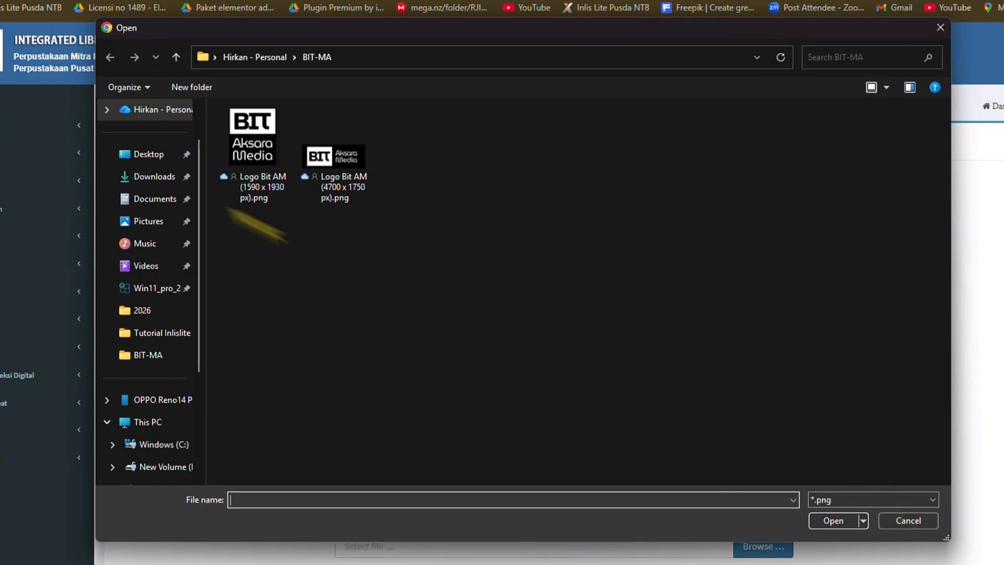
pyautogui.click(142, 156)
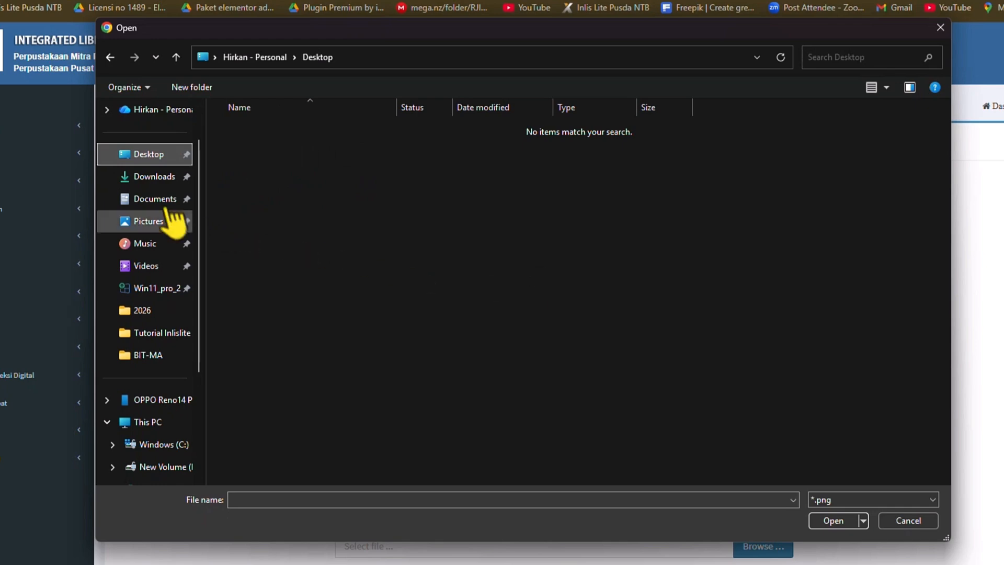
pyautogui.click(155, 178)
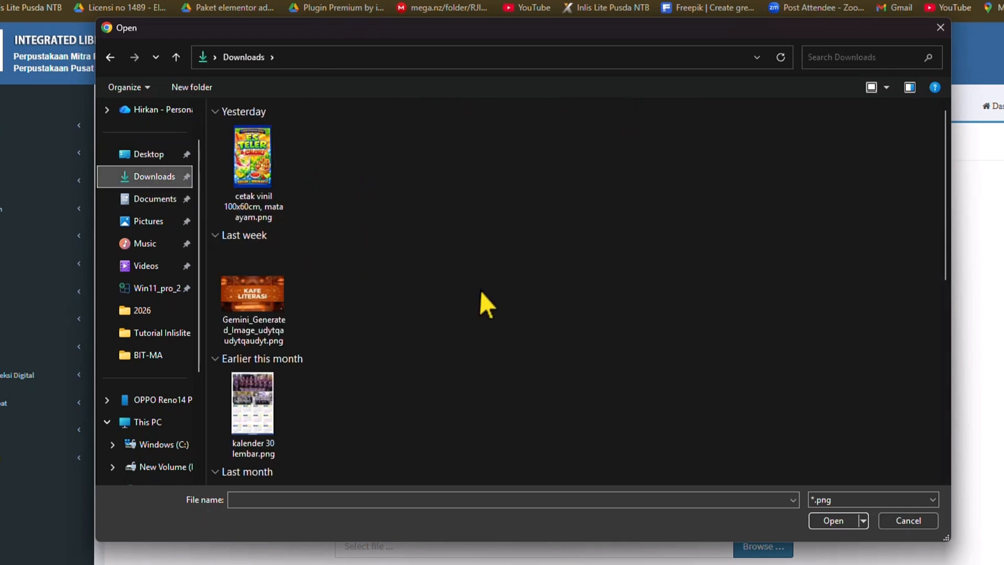
pyautogui.scroll(-10, 481, 293)
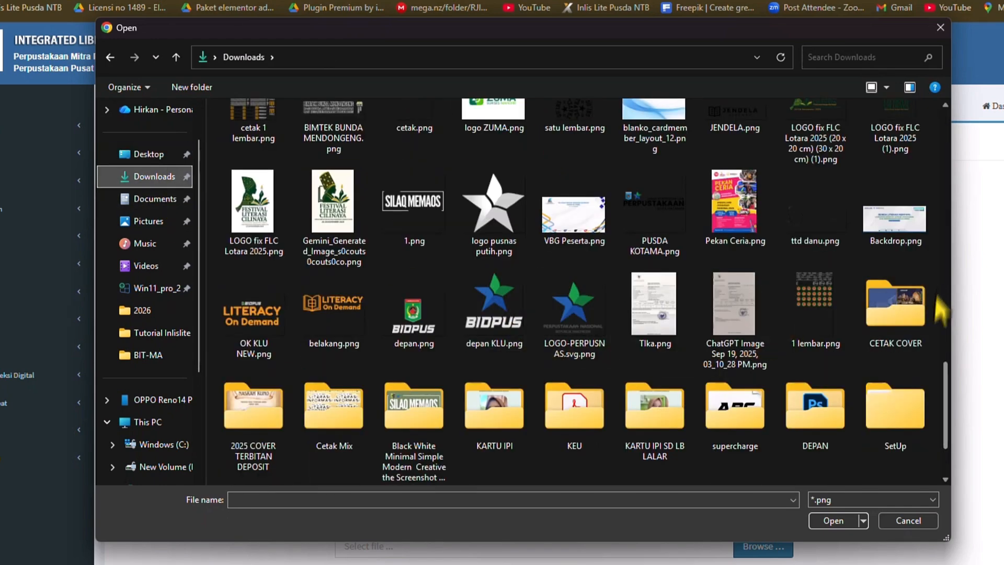
pyautogui.moveTo(945, 391); pyautogui.dragTo(944, 383)
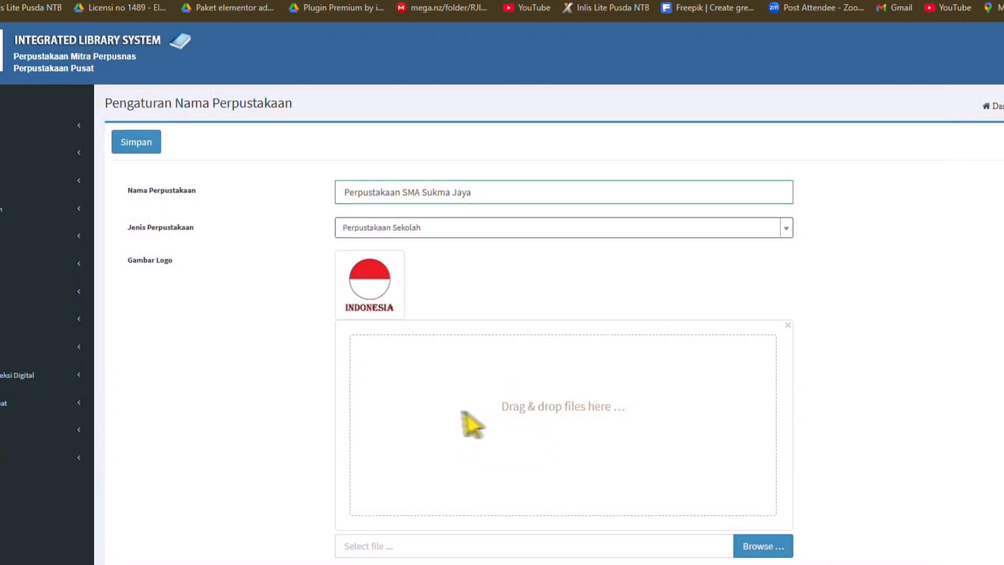
# Choose depan KLU.png from the Downloads folder as the library logo (Gambar Logo) and upload it
pyautogui.scroll(-1, 470, 428)
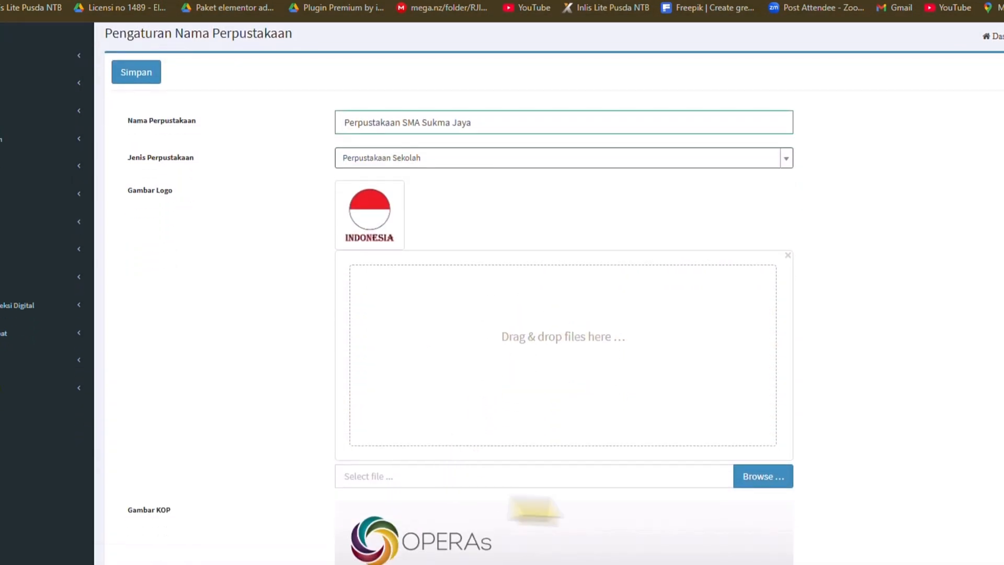
pyautogui.click(770, 476)
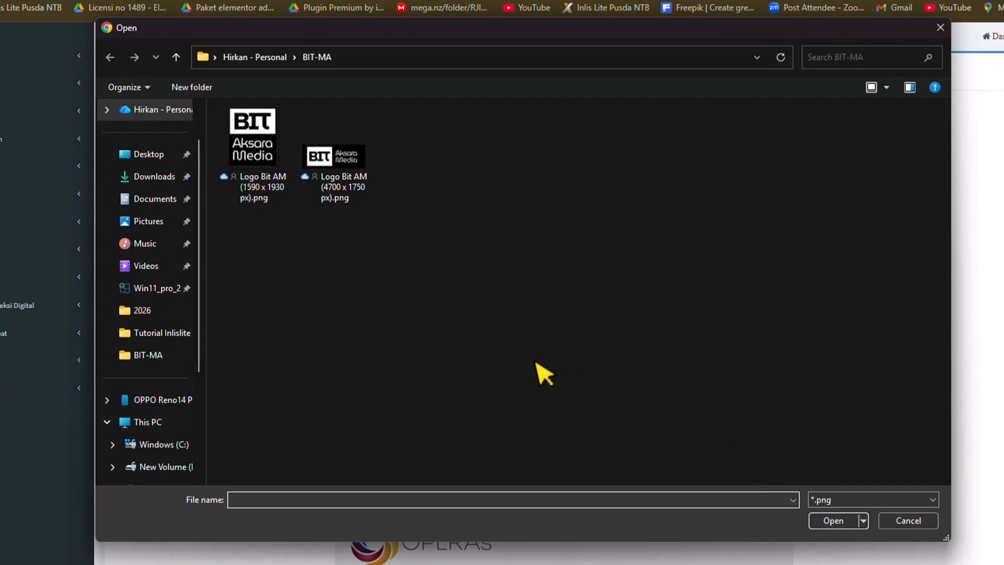
pyautogui.click(152, 176)
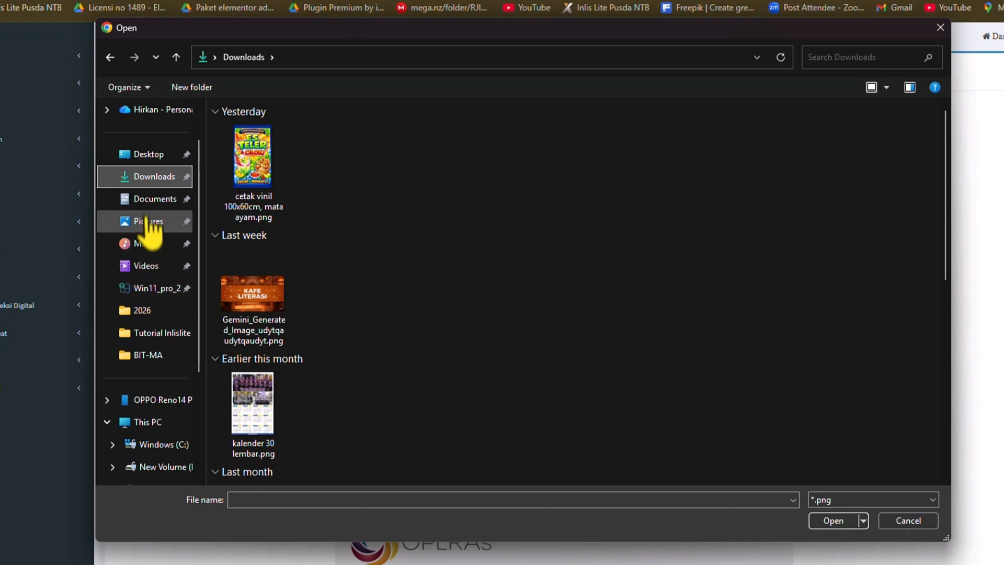
pyautogui.scroll(-15, 378, 277)
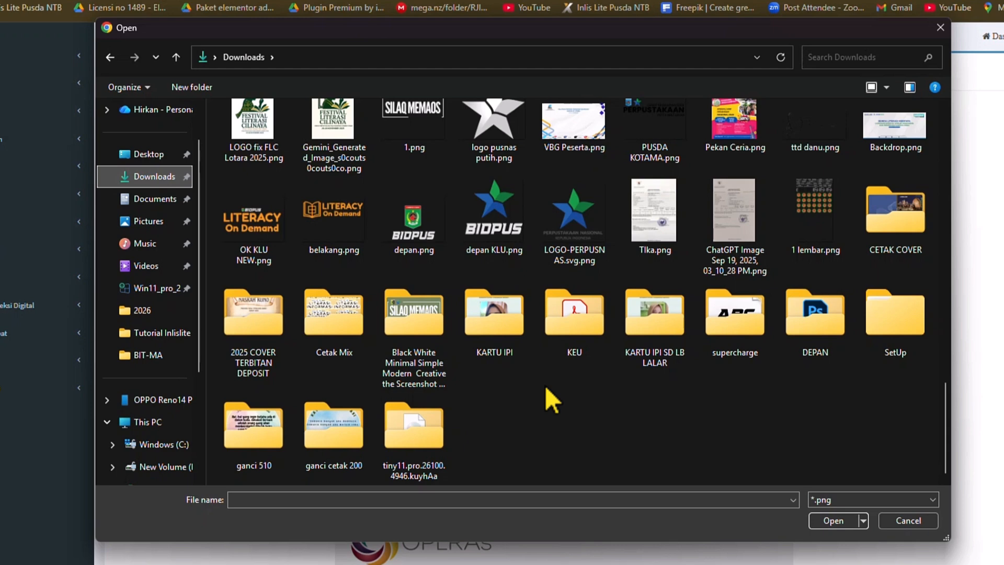
pyautogui.scroll(3, 545, 388)
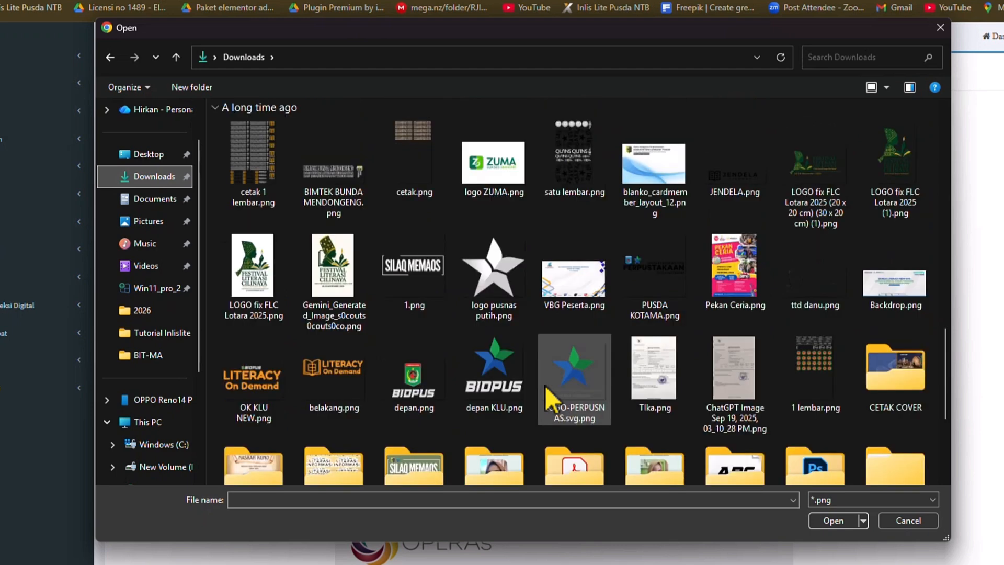
pyautogui.click(494, 374)
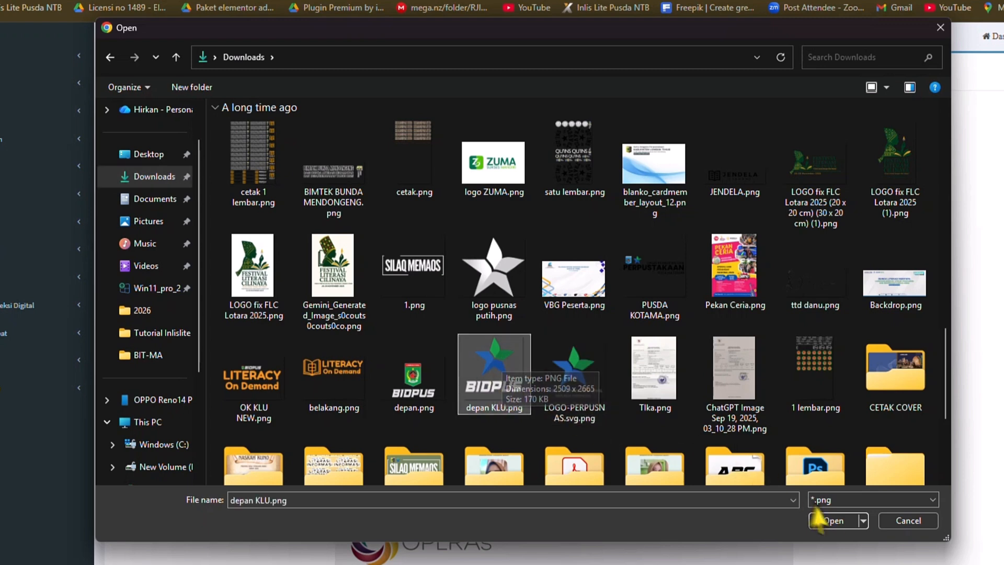
pyautogui.click(837, 519)
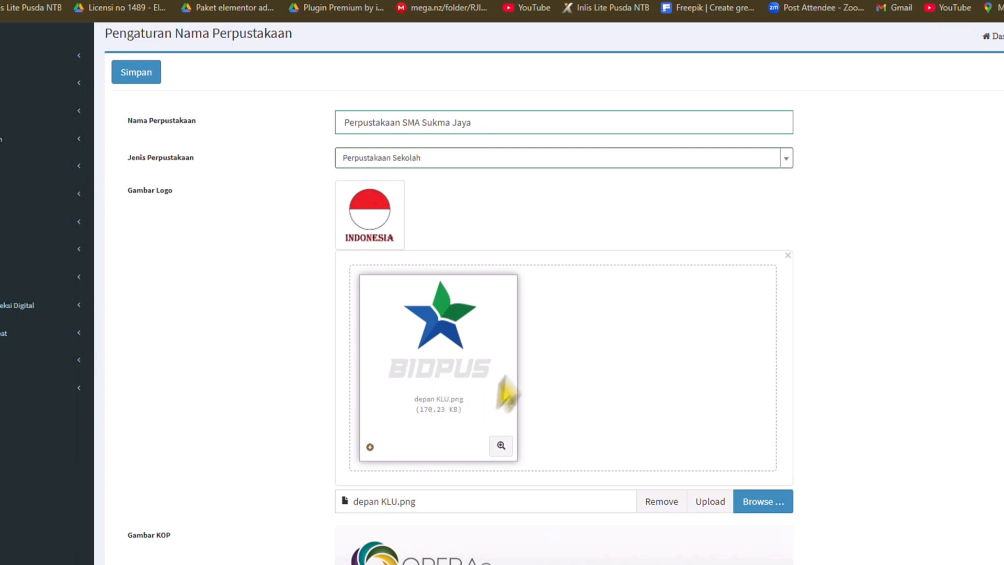
pyautogui.click(717, 503)
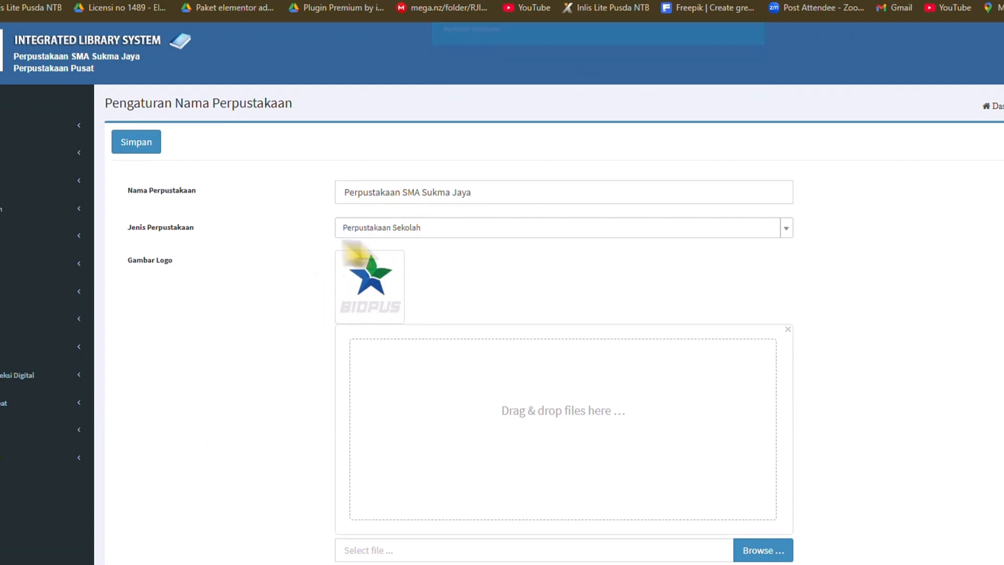
# Toggle the Gunakan kop di laporan option, save the library settings, and reload the page
pyautogui.scroll(-6, 913, 432)
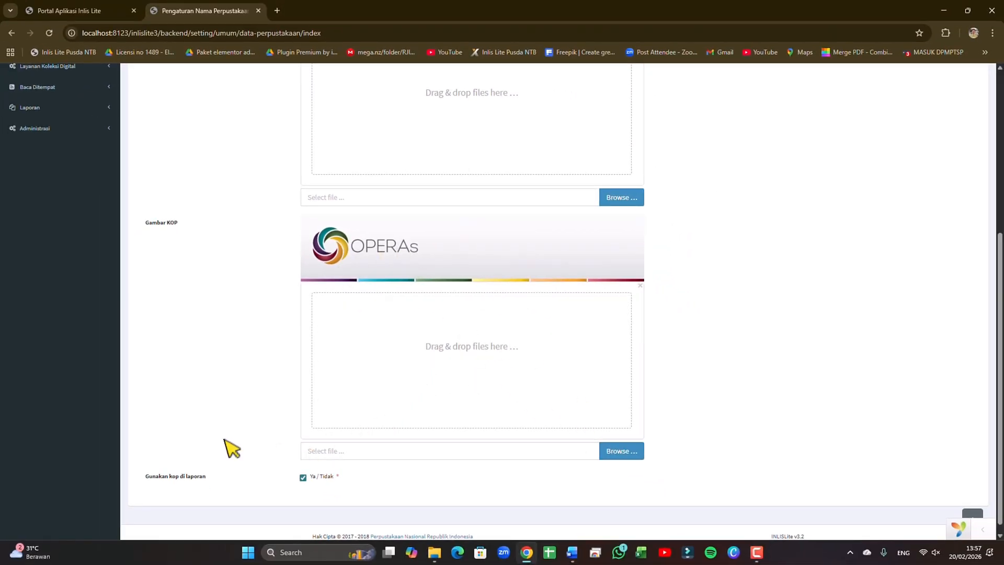
pyautogui.click(303, 478)
pyautogui.scroll(5, 471, 412)
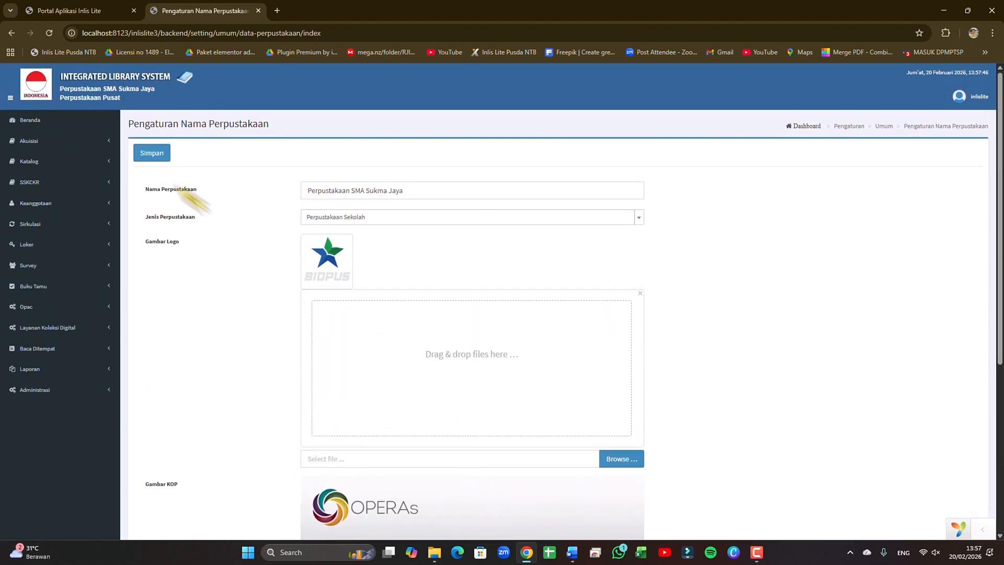
pyautogui.click(153, 155)
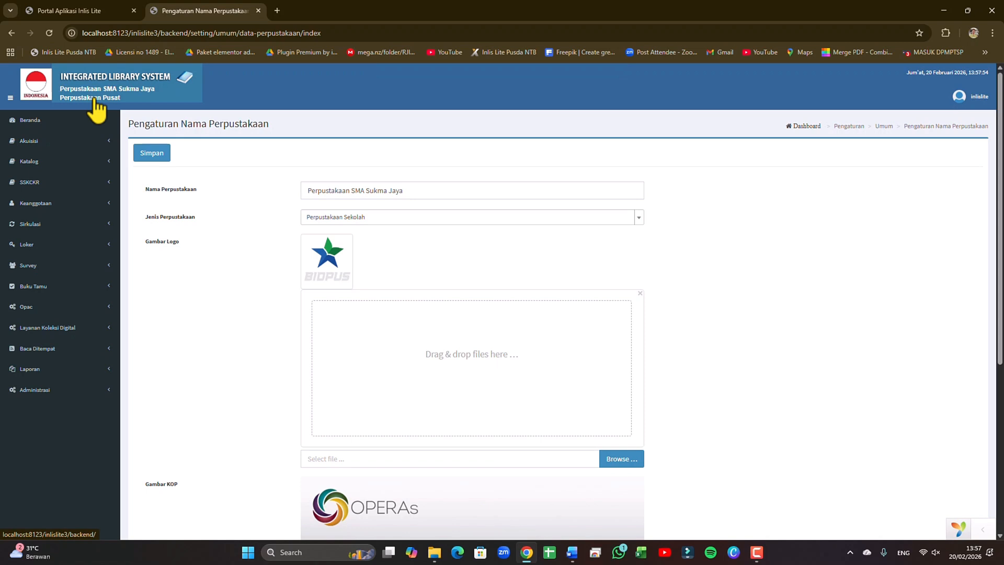
pyautogui.click(49, 33)
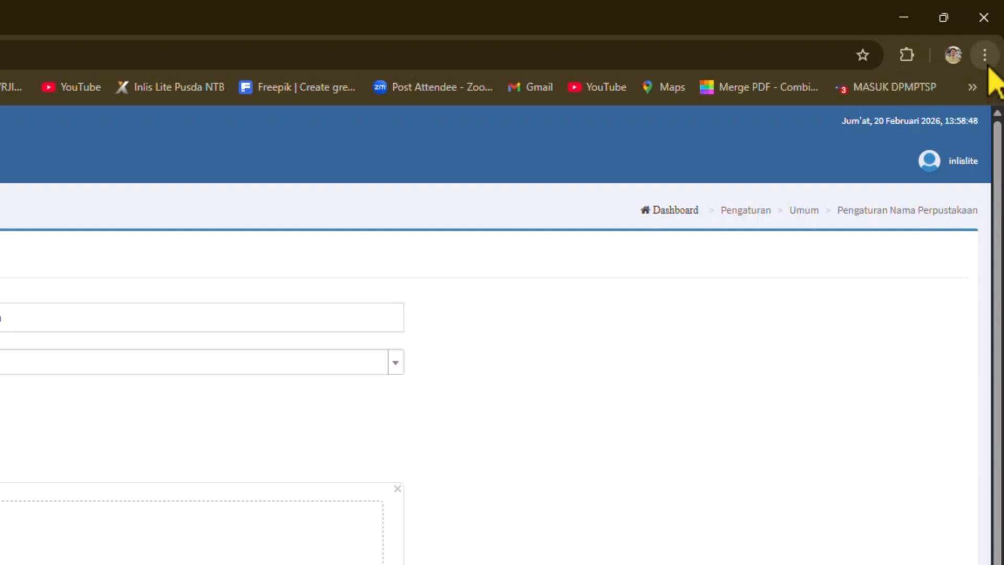
# Delete only the browser's cached images and files from the last 24 hours, and reload the Pengaturan Nama Perpustakaan page
pyautogui.click(989, 60)
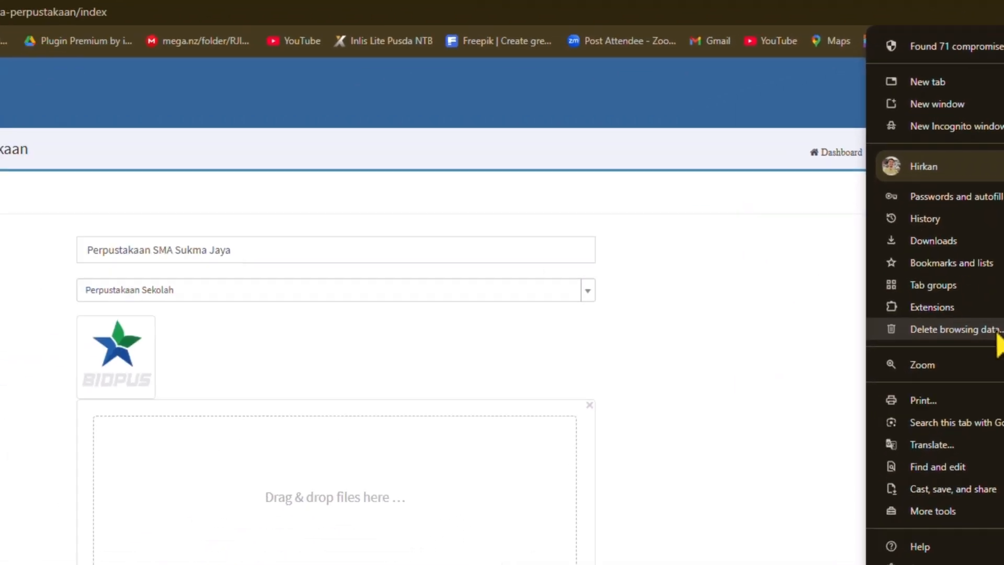
pyautogui.click(999, 336)
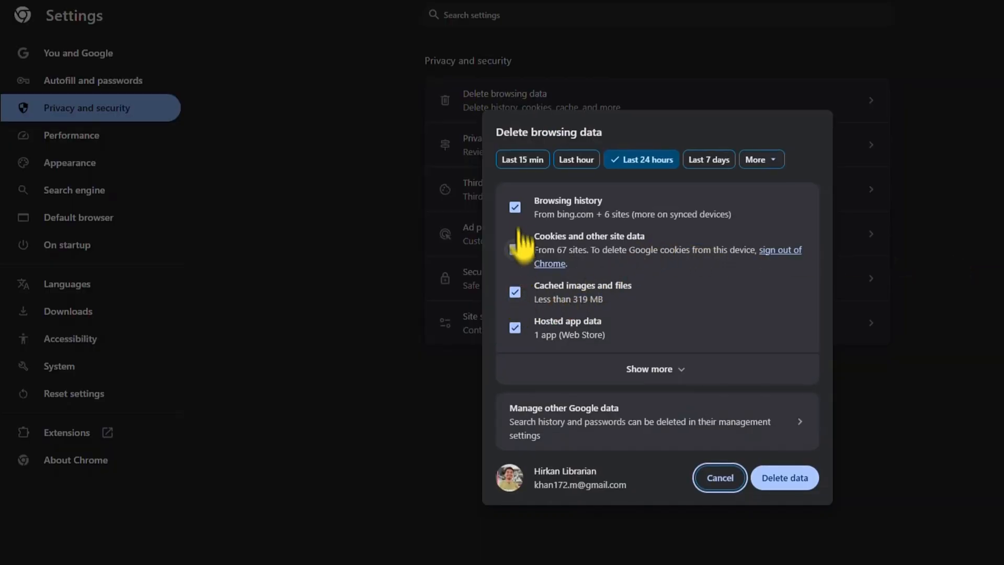
pyautogui.click(516, 207)
pyautogui.click(516, 251)
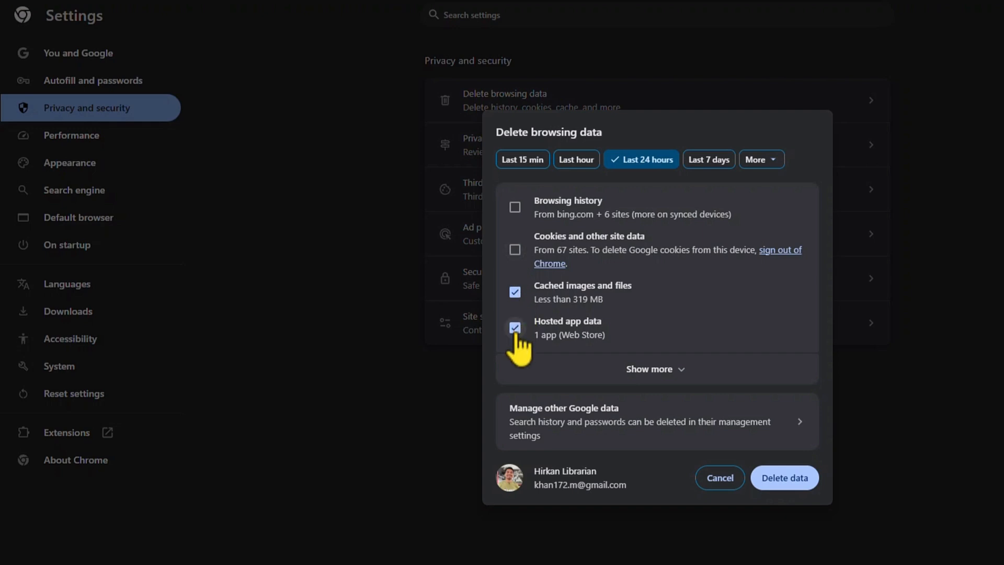
pyautogui.click(516, 329)
pyautogui.click(516, 293)
pyautogui.click(516, 293)
pyautogui.click(788, 480)
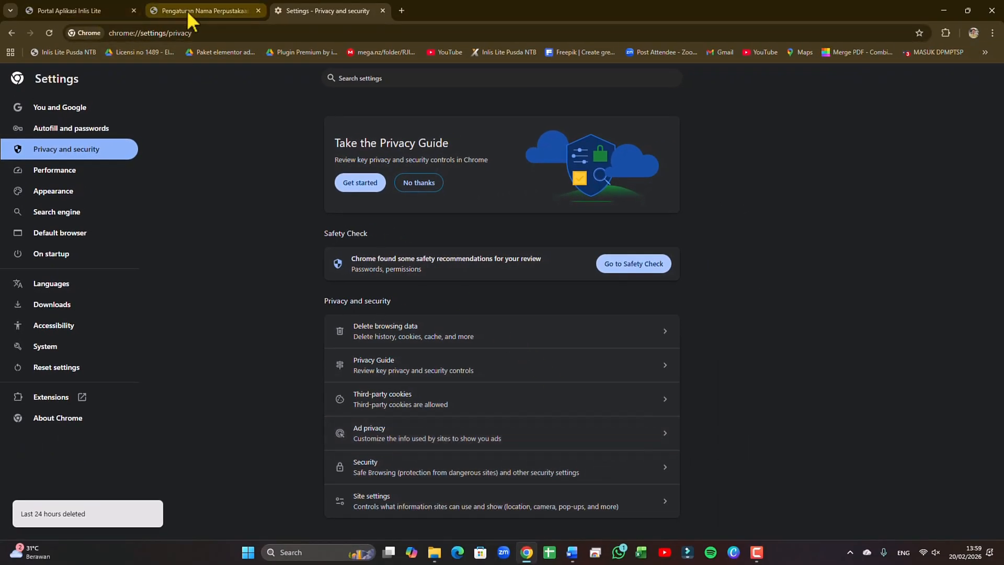
pyautogui.click(191, 12)
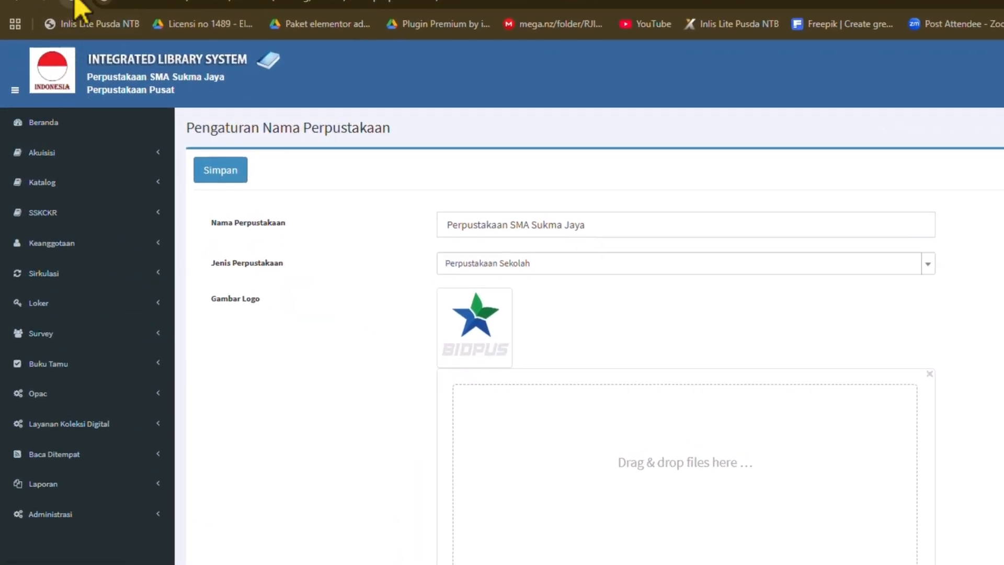
pyautogui.click(75, 3)
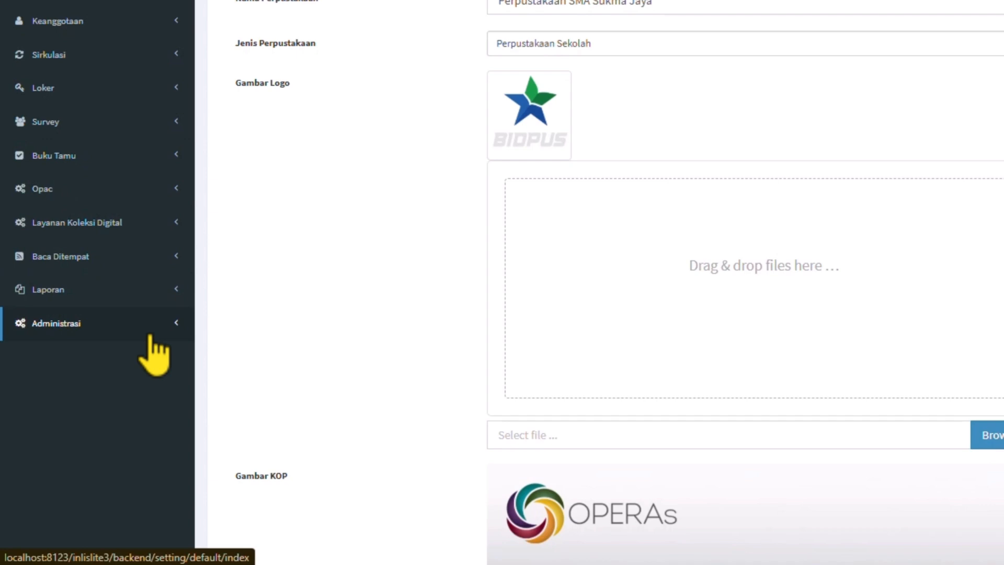
# Open the Perpustakaan Pusat entry for correction in the Lokasi Perpustakaan page of the general administration settings (Pengaturan Umum)
pyautogui.click(93, 391)
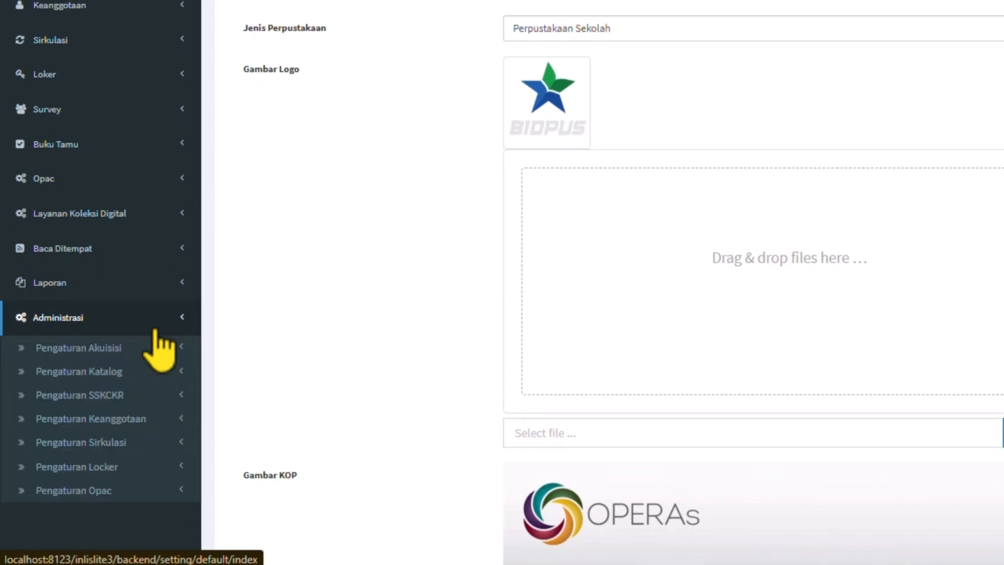
pyautogui.scroll(-3, 160, 351)
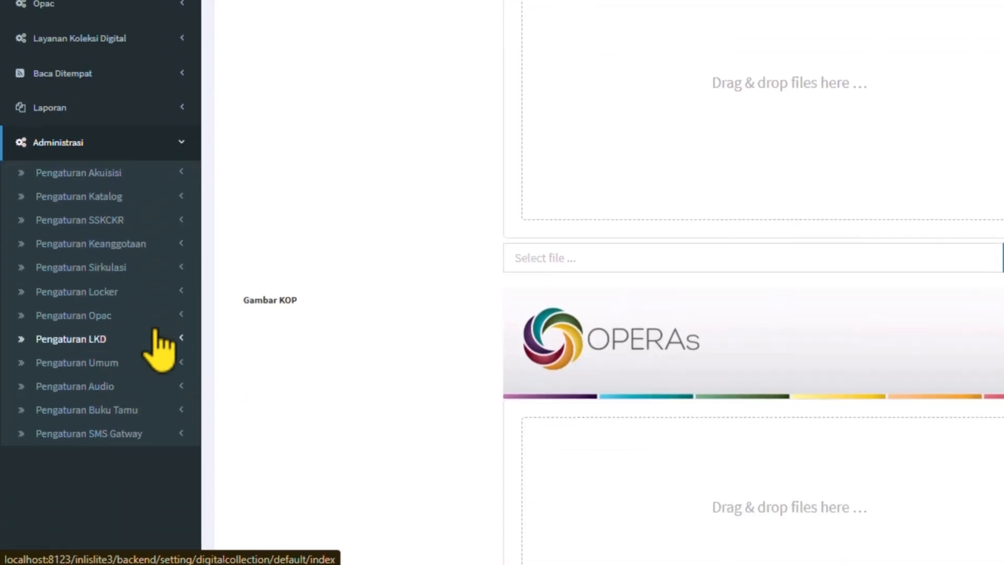
pyautogui.click(130, 363)
pyautogui.scroll(-2, 133, 386)
pyautogui.scroll(-2, 134, 386)
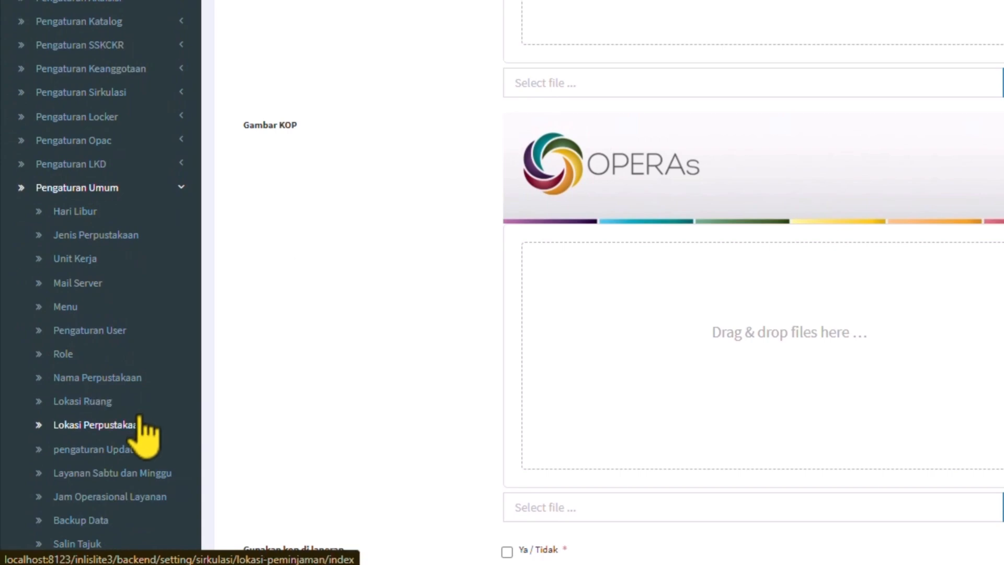
pyautogui.scroll(-2, 149, 418)
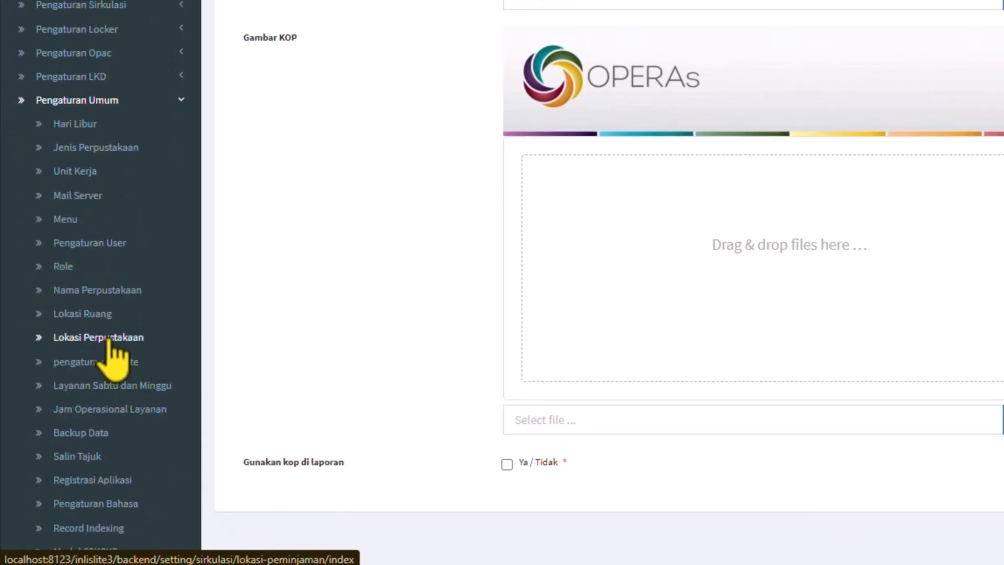
pyautogui.click(109, 339)
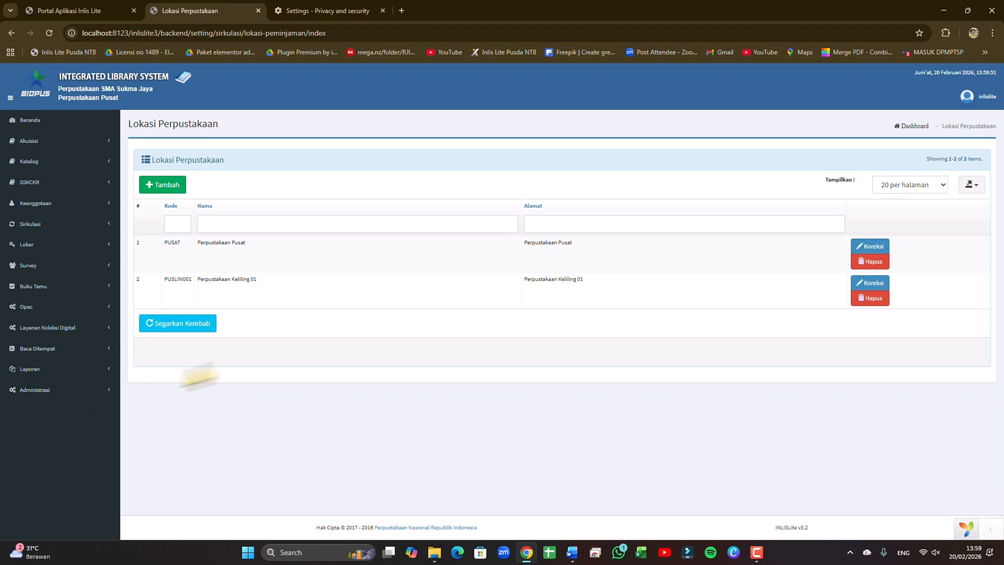
pyautogui.click(871, 247)
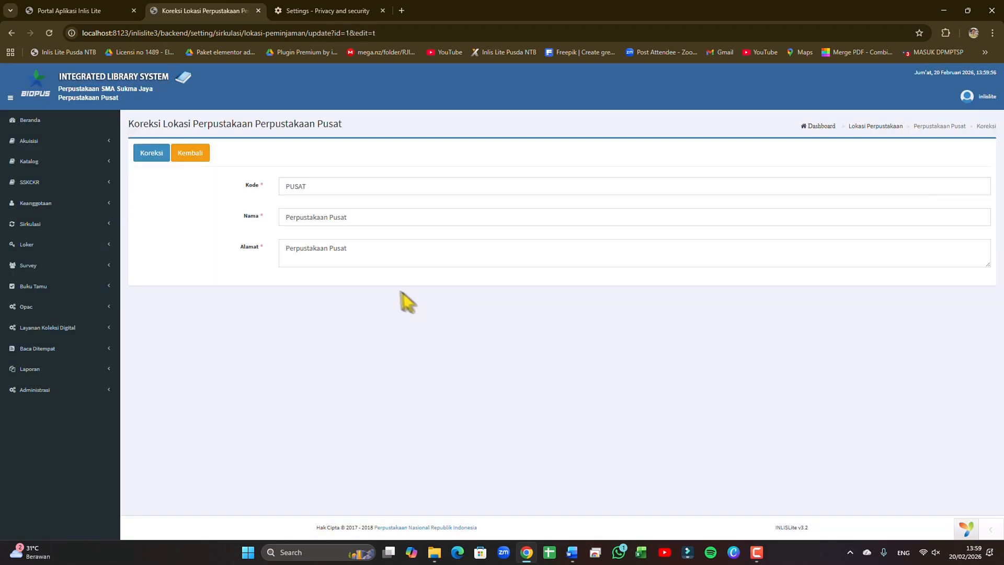
# Replace the Alamat of Perpustakaan Pusat with the library's street address and save the correction
pyautogui.click(314, 187)
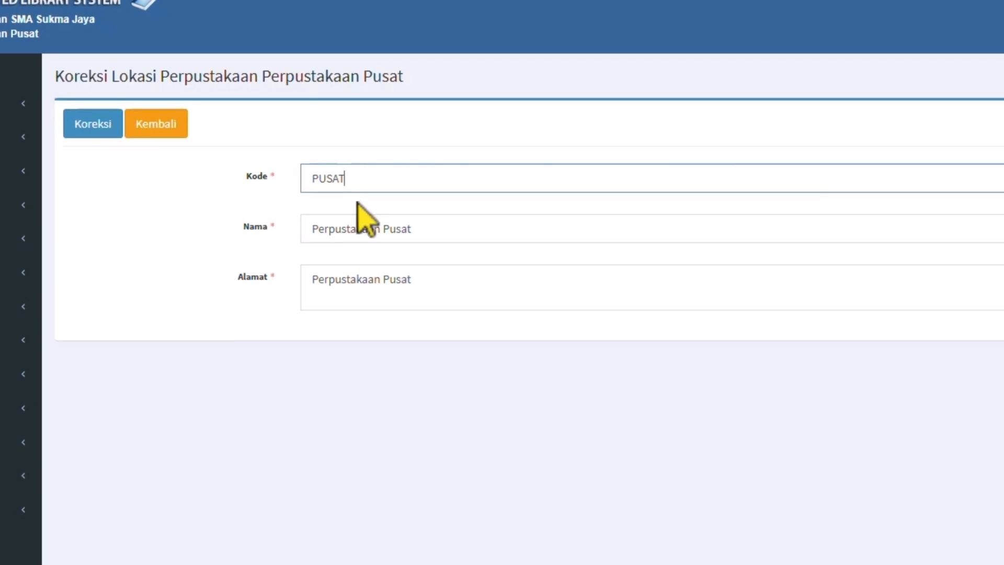
pyautogui.click(443, 230)
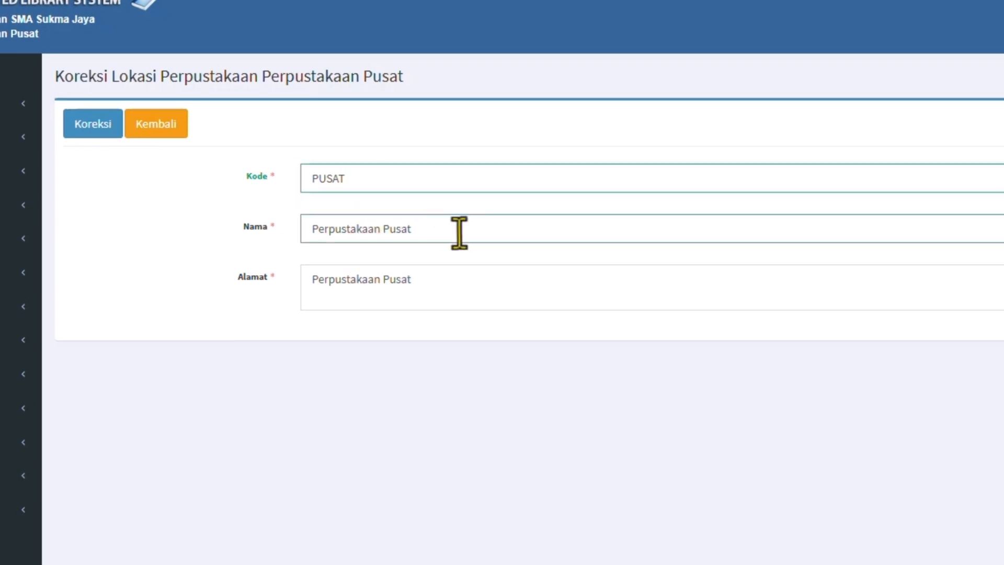
pyautogui.click(454, 284)
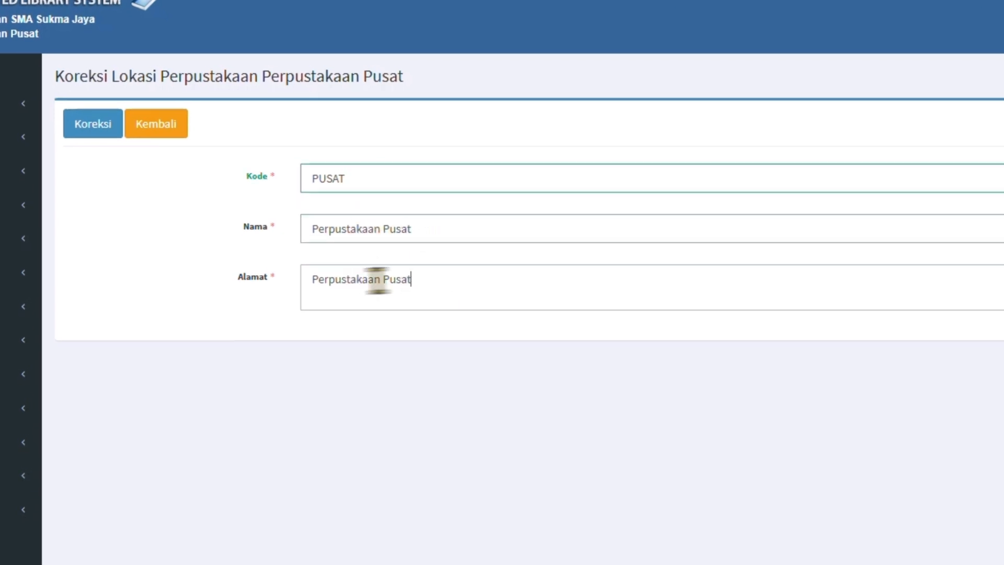
pyautogui.moveTo(377, 281); pyautogui.dragTo(296, 285)
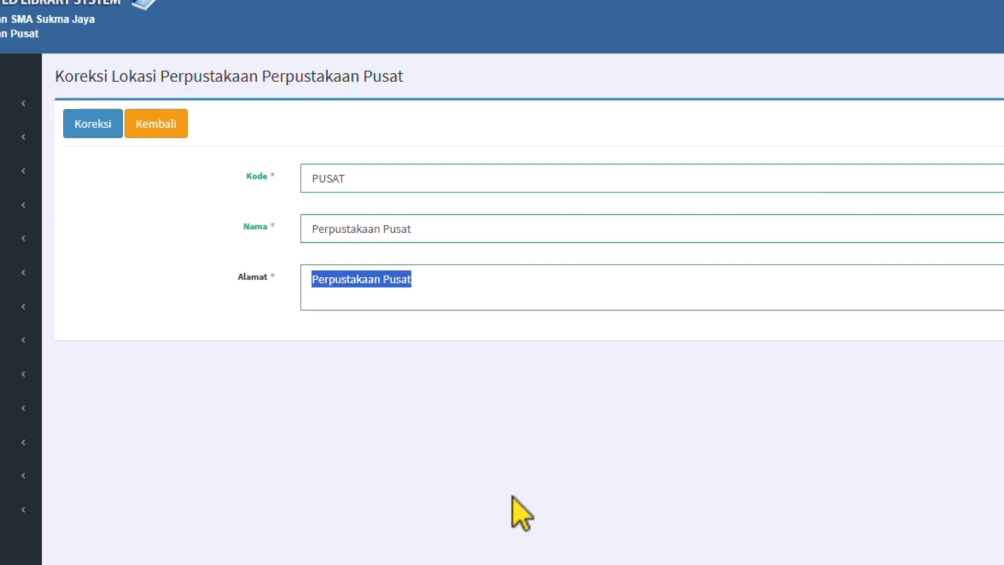
pyautogui.write('Jl. Merdeka Selat')
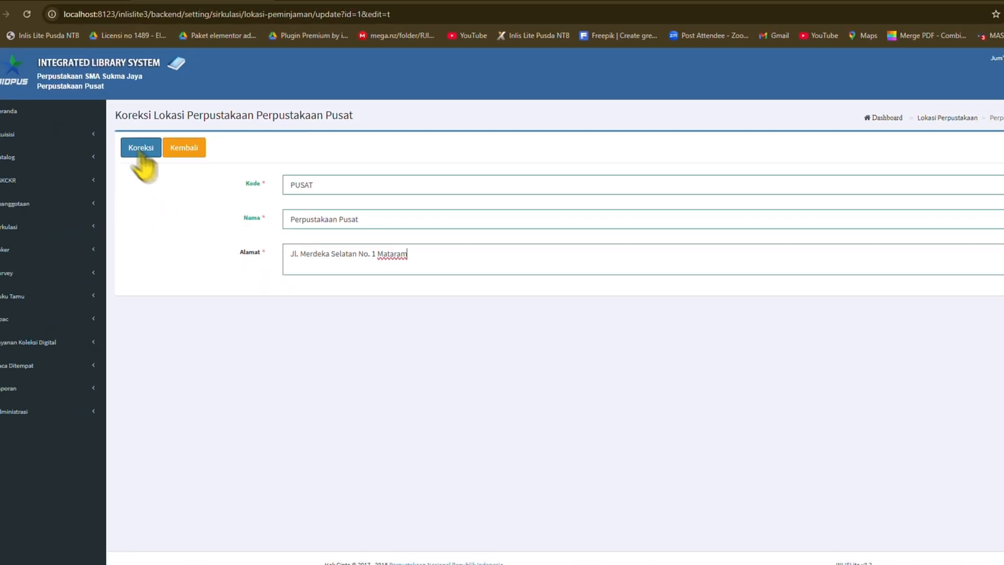
pyautogui.click(142, 149)
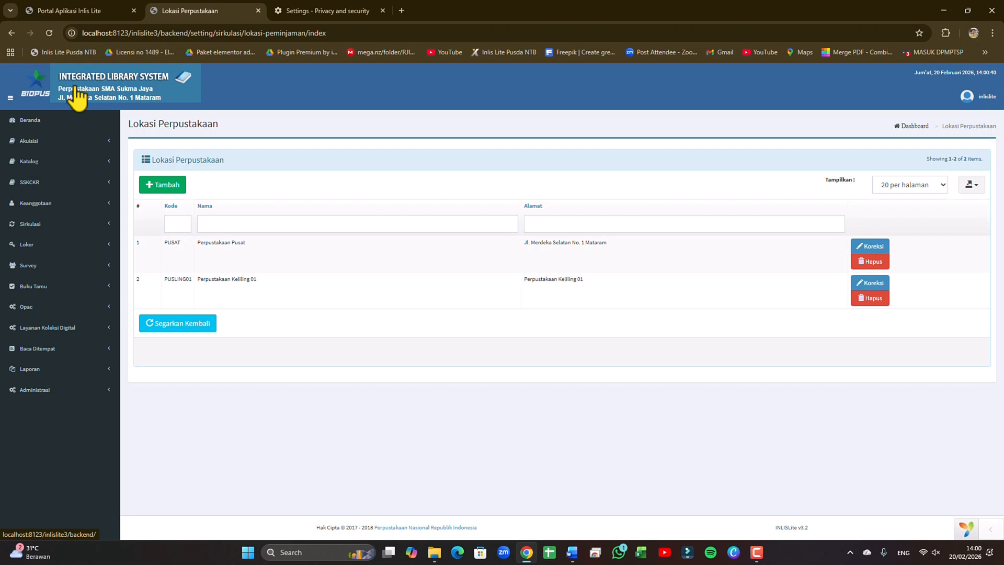
# Return to the dashboard and open the Jenis Bahan Pustaka list in the catalogue administration settings (Pengaturan Katalog)
pyautogui.click(78, 96)
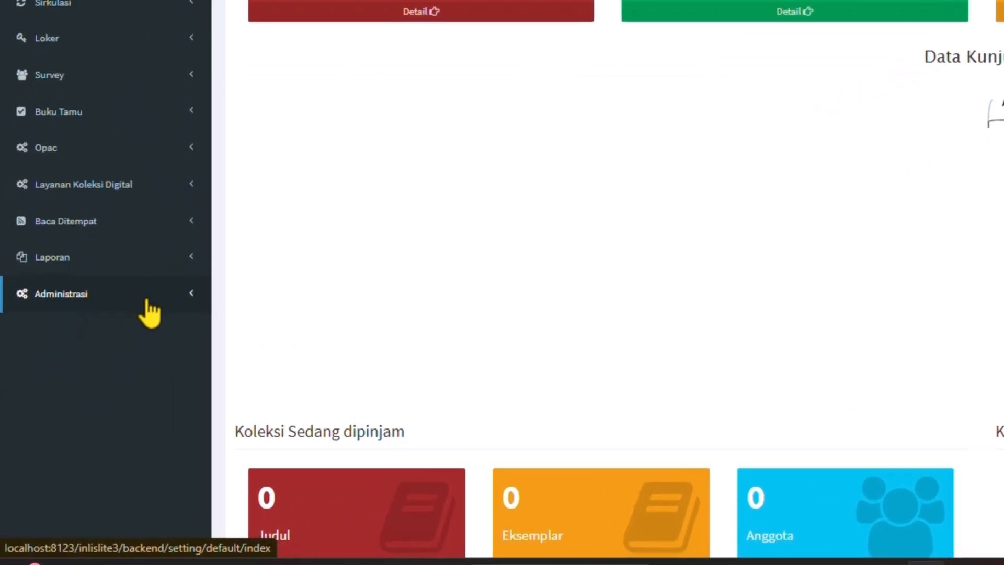
pyautogui.click(83, 392)
pyautogui.scroll(-4, 148, 317)
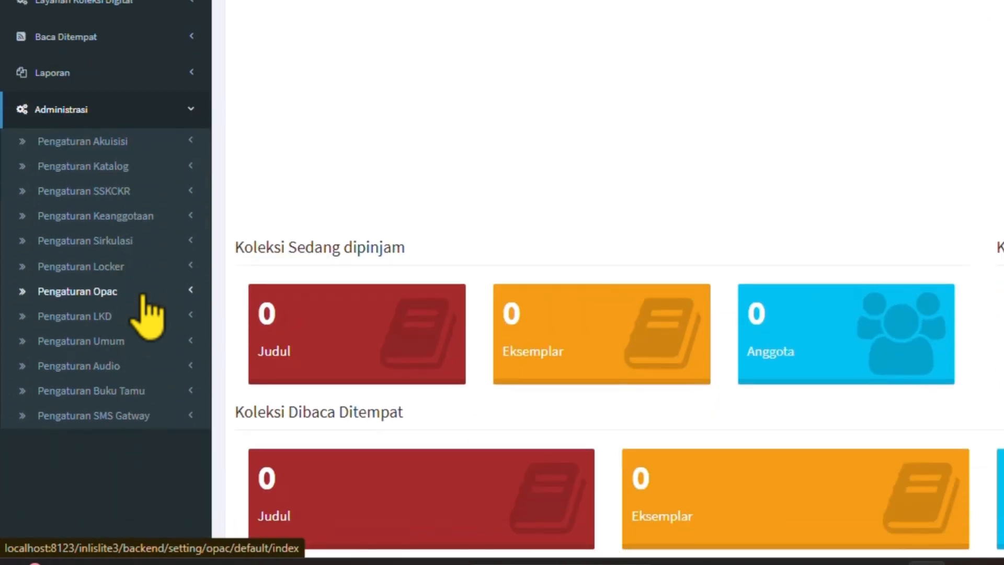
pyautogui.click(116, 166)
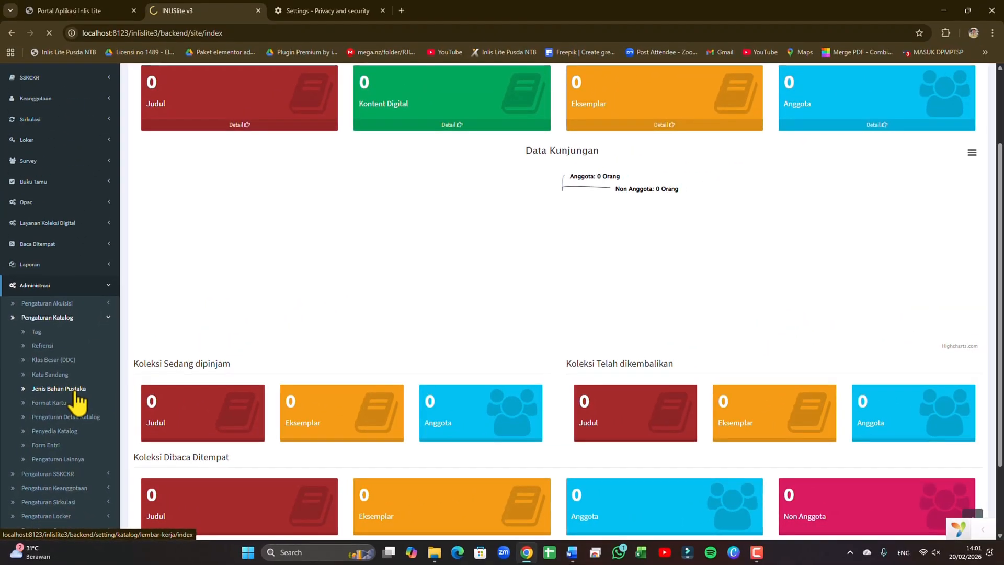
pyautogui.click(117, 295)
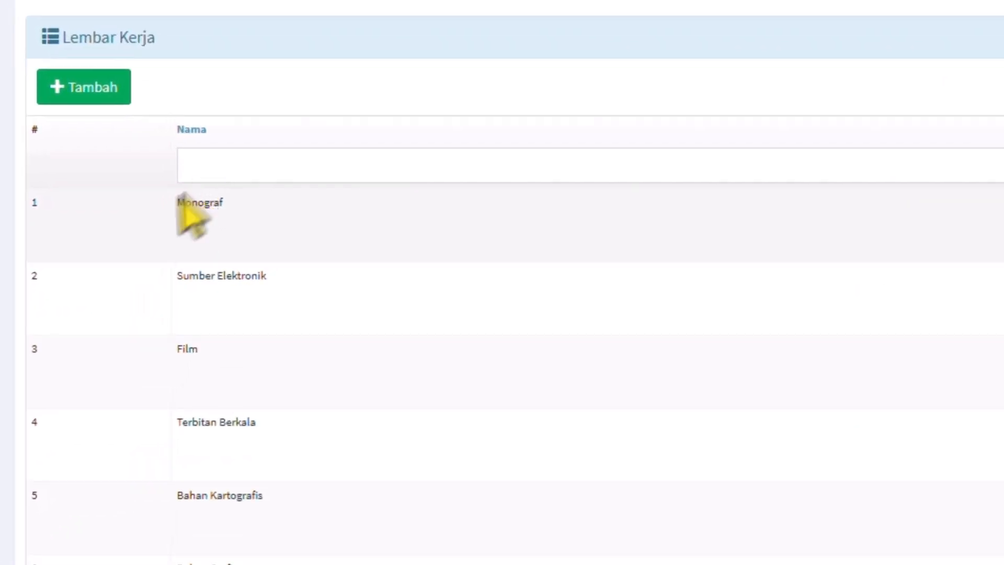
pyautogui.doubleClick(199, 204)
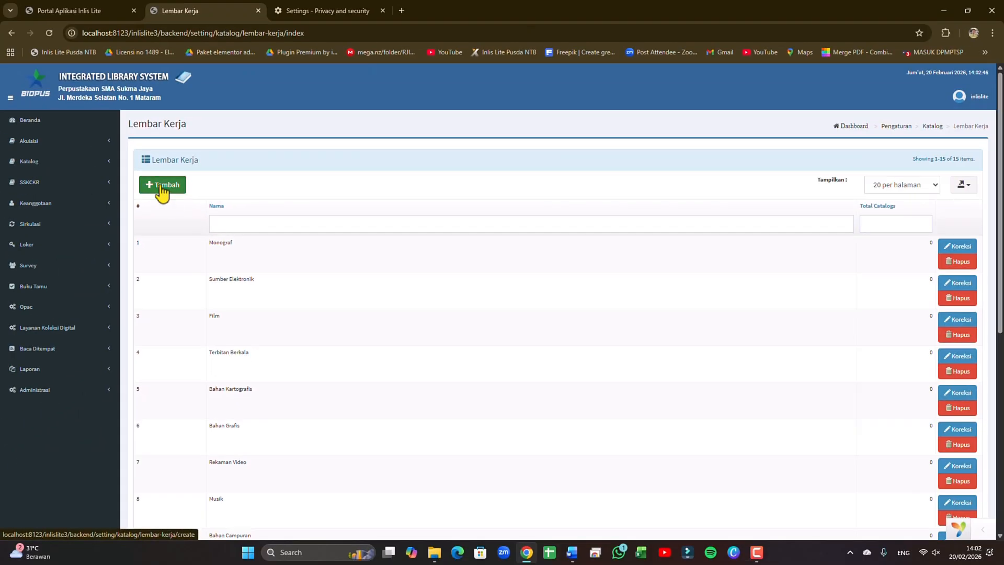
# Start adding a new Lembar Kerja and copy its configuration from the Monograf material type
pyautogui.click(83, 93)
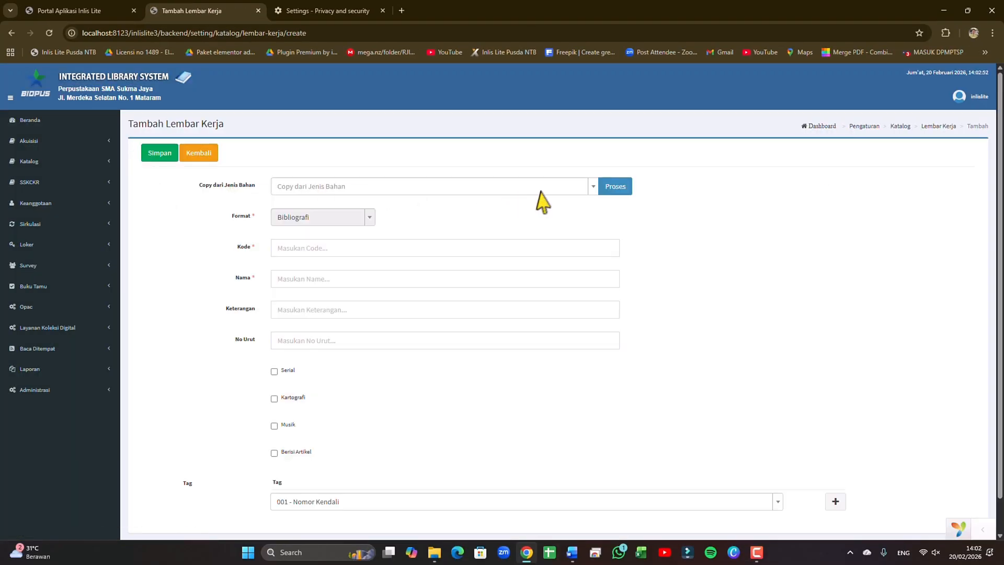
pyautogui.click(538, 192)
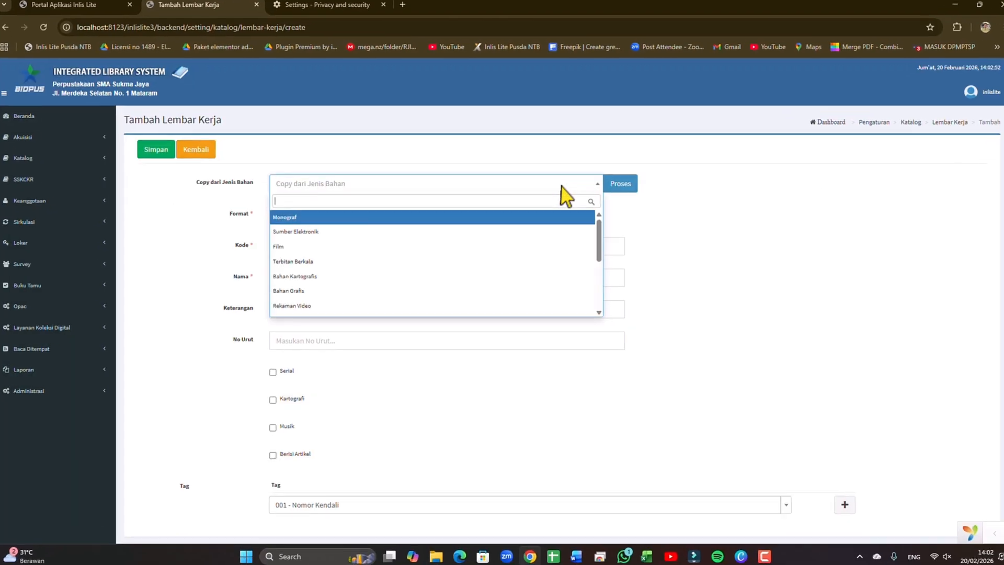
pyautogui.click(223, 210)
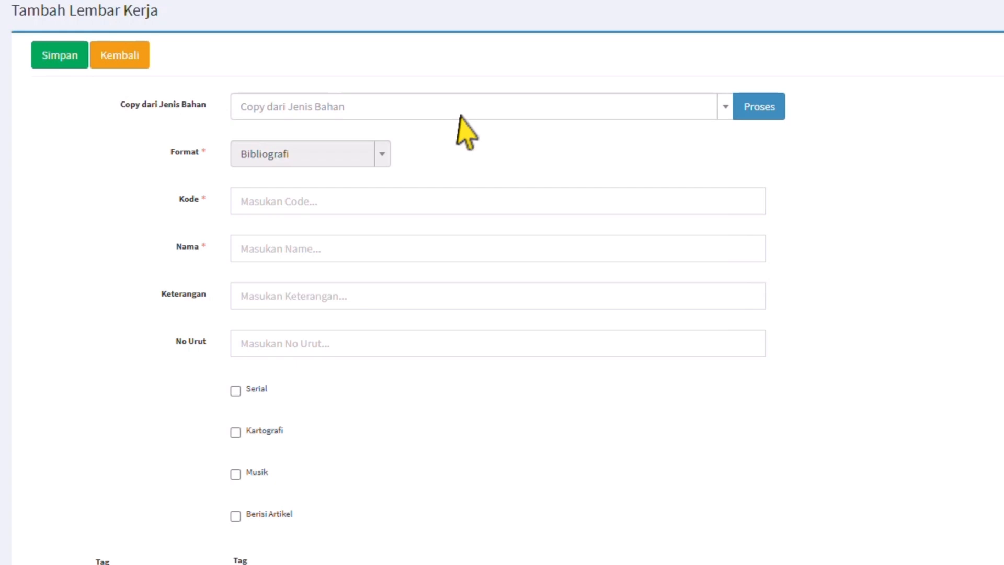
pyautogui.click(460, 116)
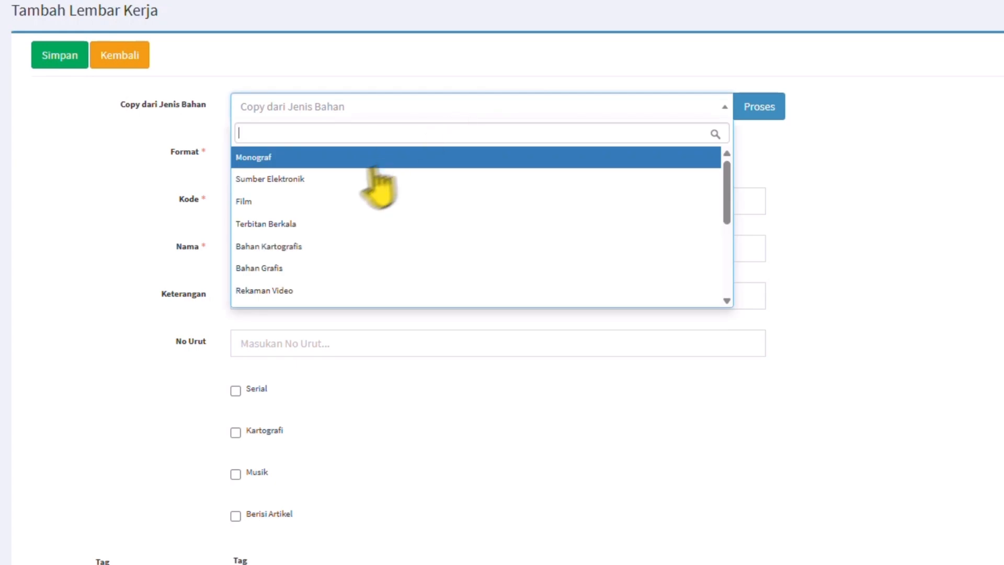
pyautogui.click(283, 158)
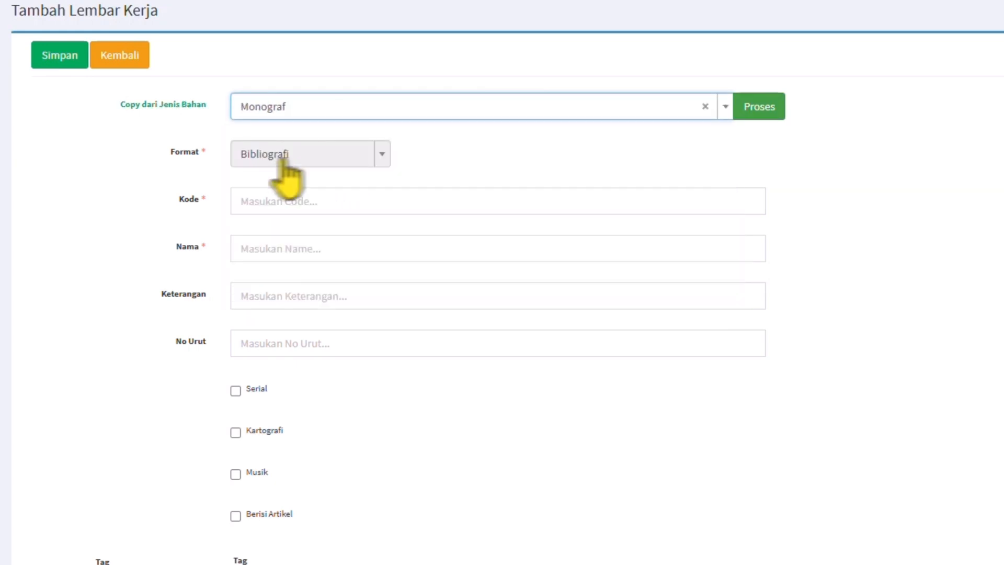
pyautogui.click(772, 114)
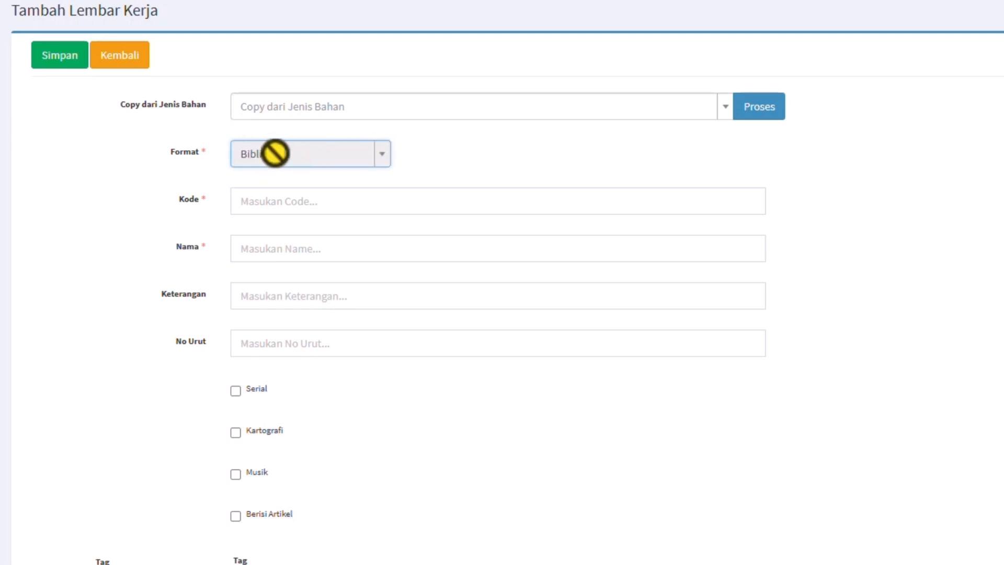
# Set the new worksheet's Kode to "paket", Nama and Keterangan to "Buku Paket", and No Urut to 2
pyautogui.click(342, 204)
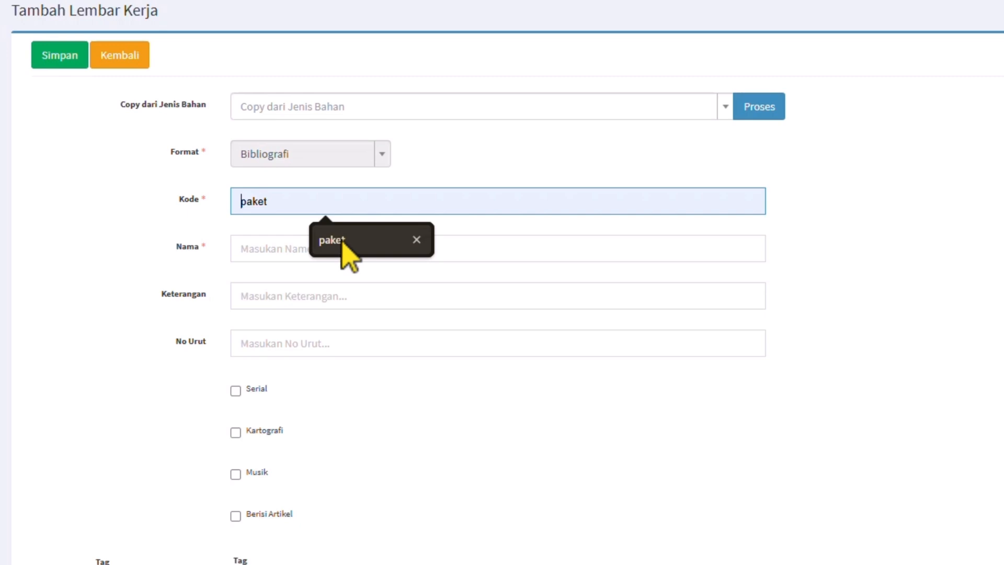
pyautogui.click(346, 241)
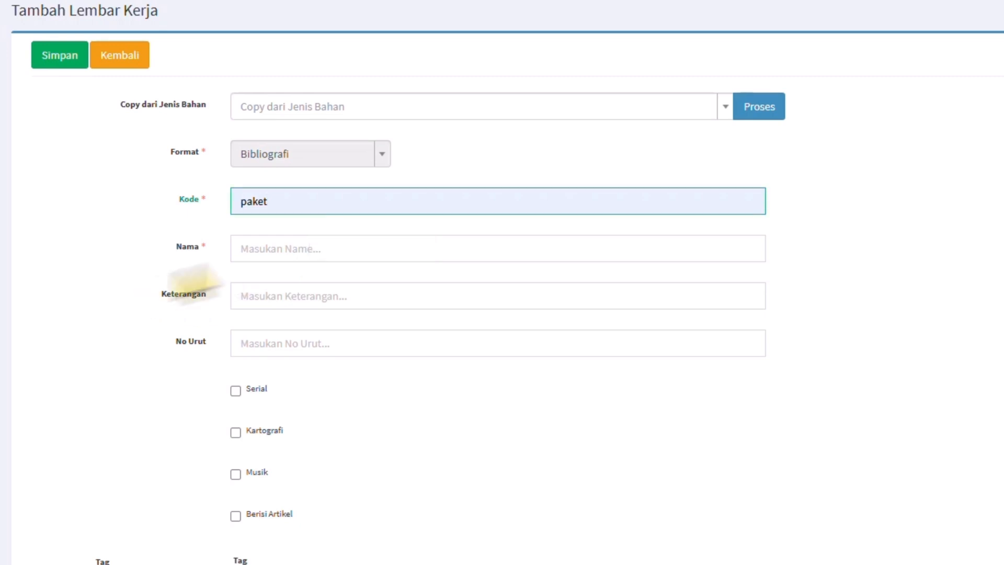
pyautogui.click(274, 253)
pyautogui.click(334, 290)
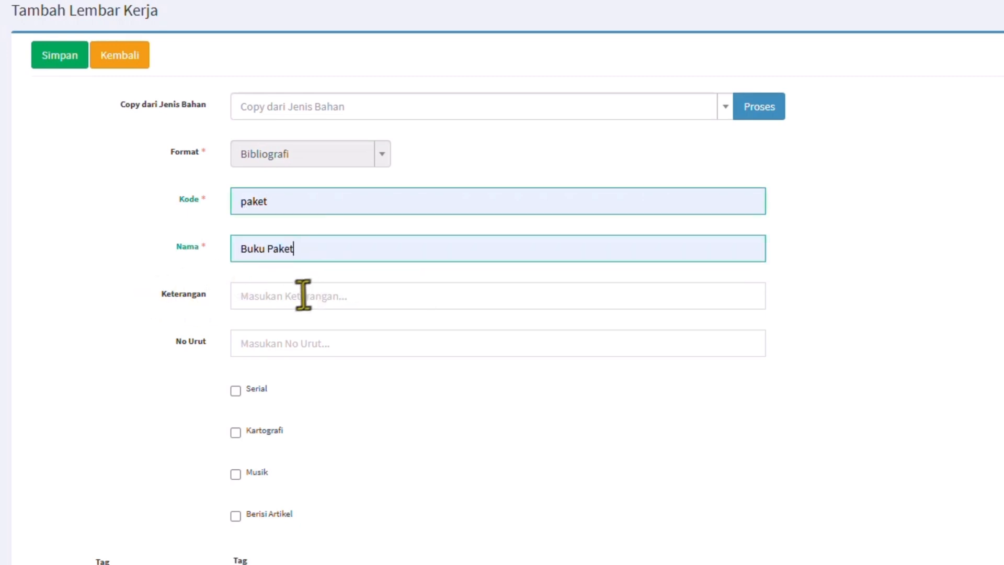
pyautogui.click(282, 296)
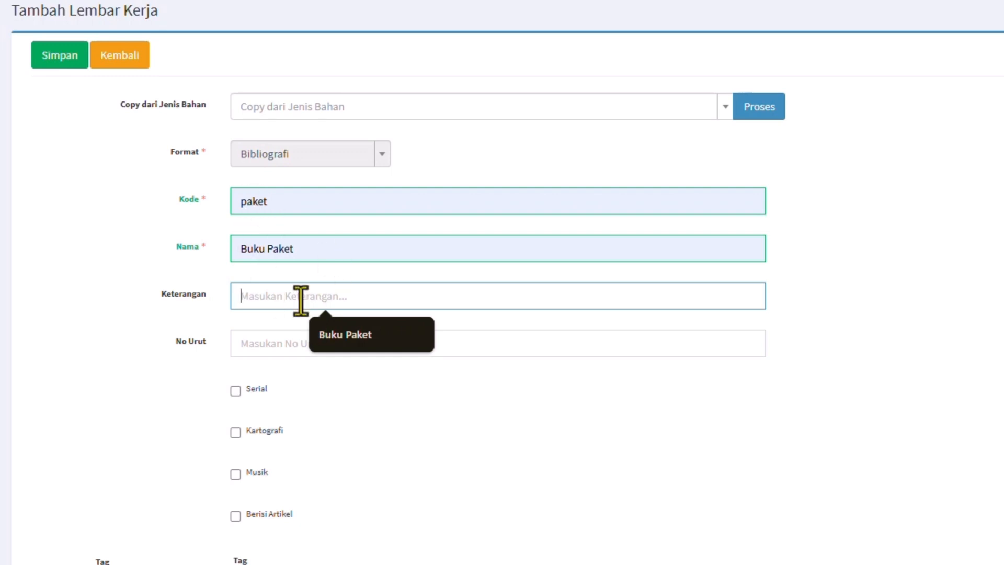
pyautogui.write('Buku Paket')
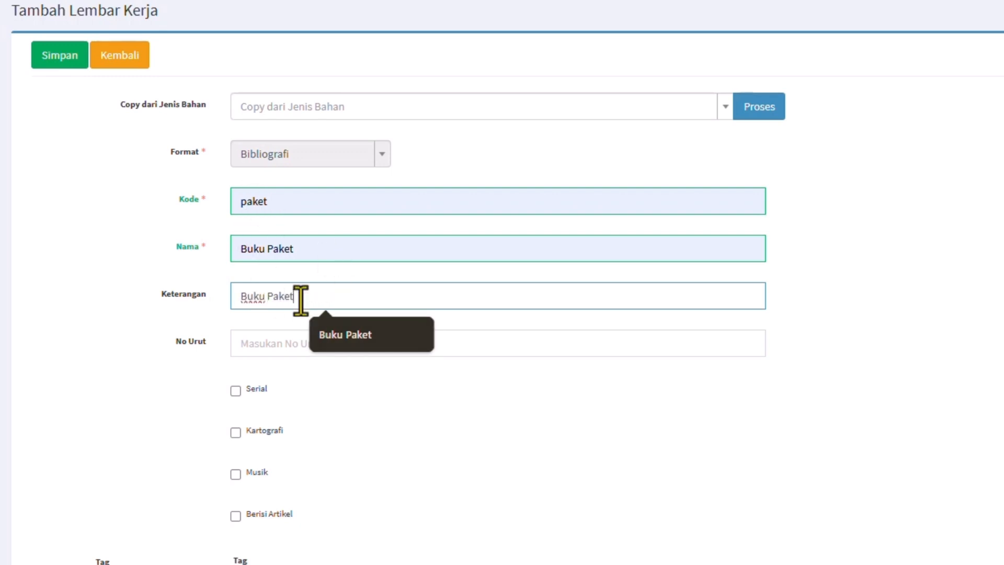
pyautogui.click(314, 343)
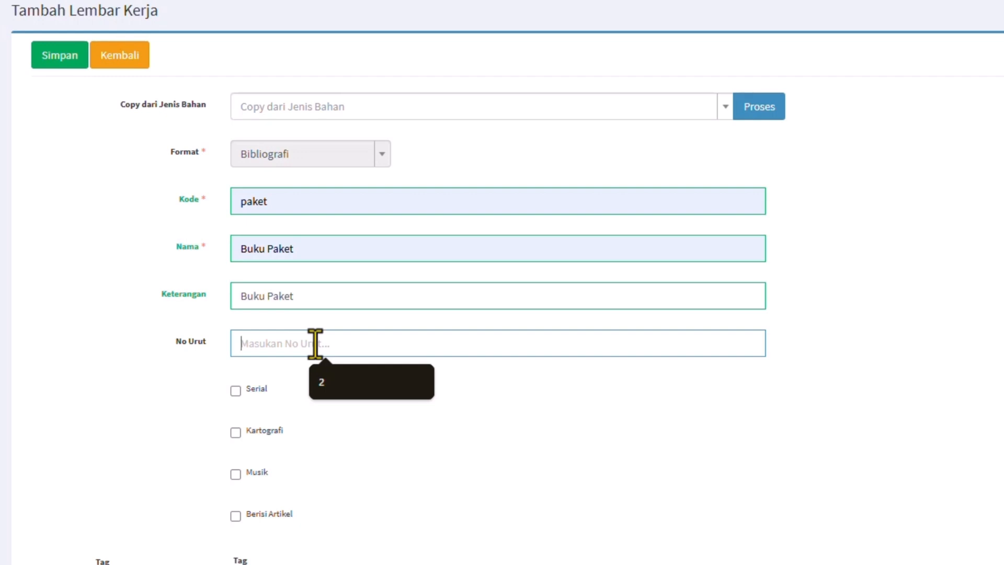
pyautogui.write('2')
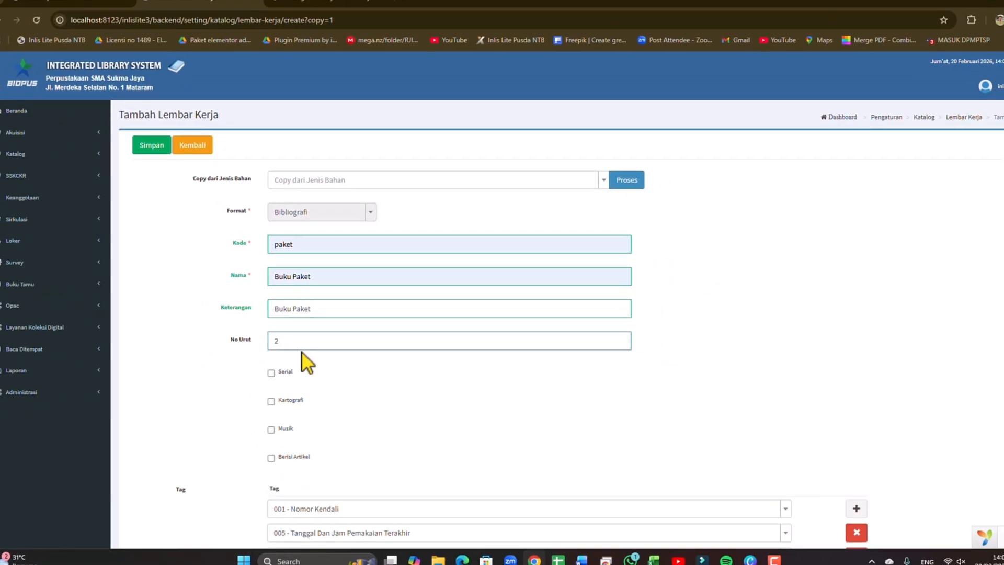
# Review the full list of tags in the new Buku Paket worksheet and return to its main fields
pyautogui.scroll(-2, 306, 379)
pyautogui.scroll(-10, 258, 393)
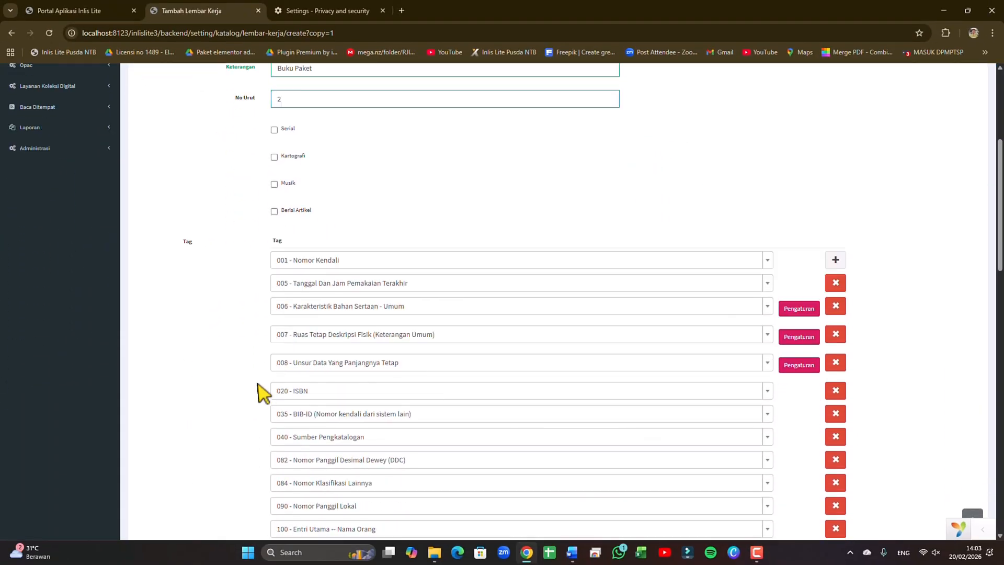
pyautogui.scroll(-15, 198, 400)
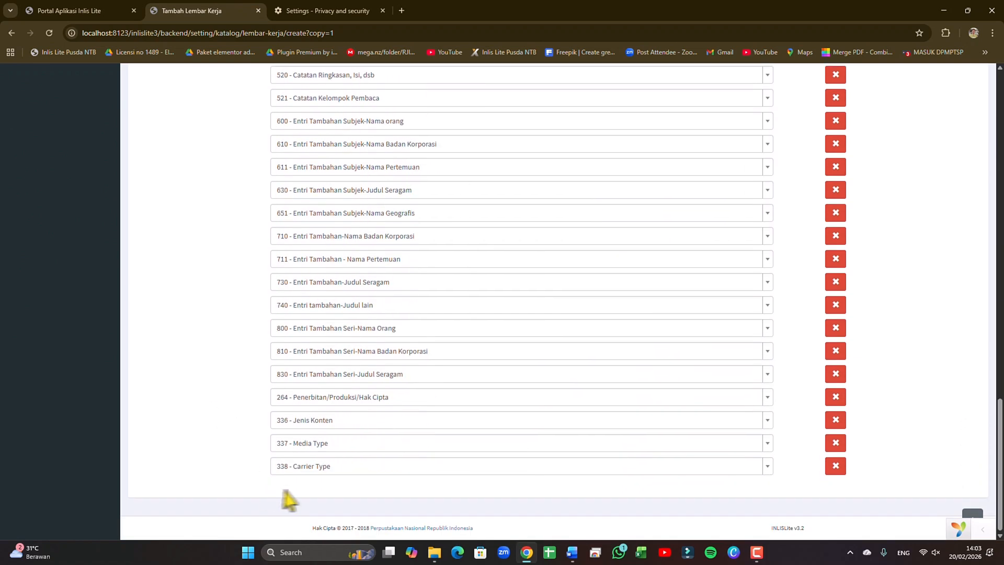
pyautogui.scroll(1, 424, 469)
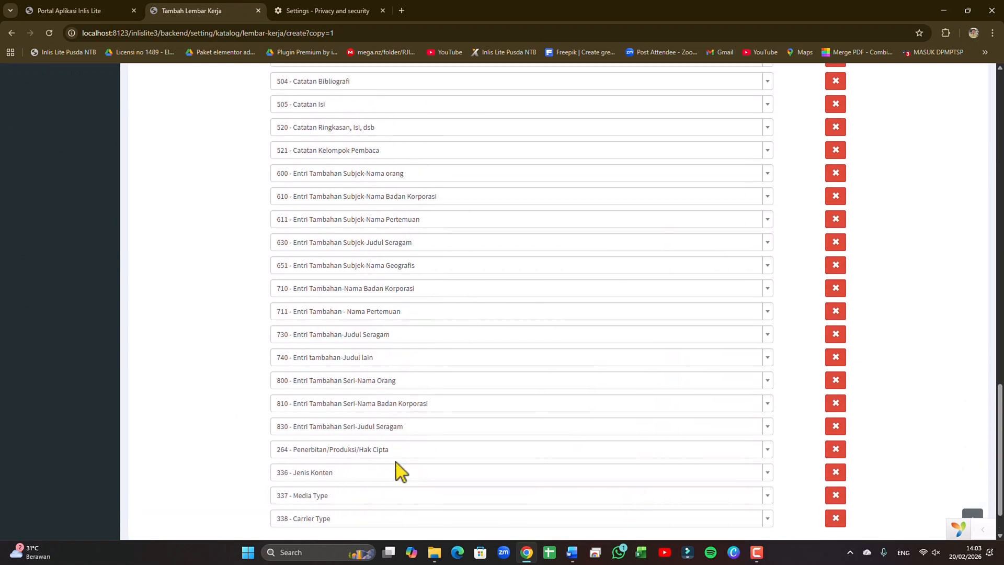
pyautogui.scroll(7, 402, 472)
pyautogui.scroll(17, 402, 471)
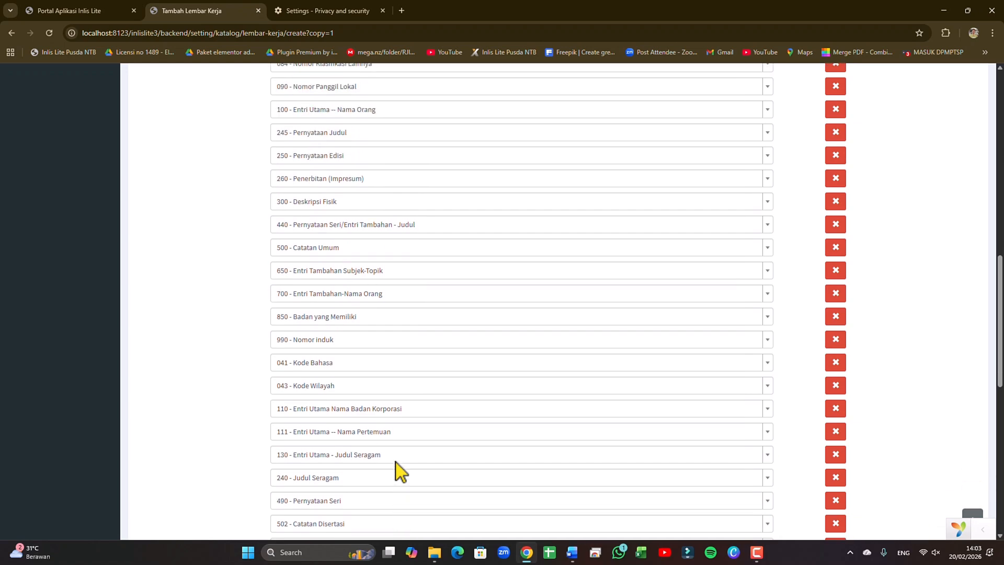
pyautogui.scroll(1, 396, 444)
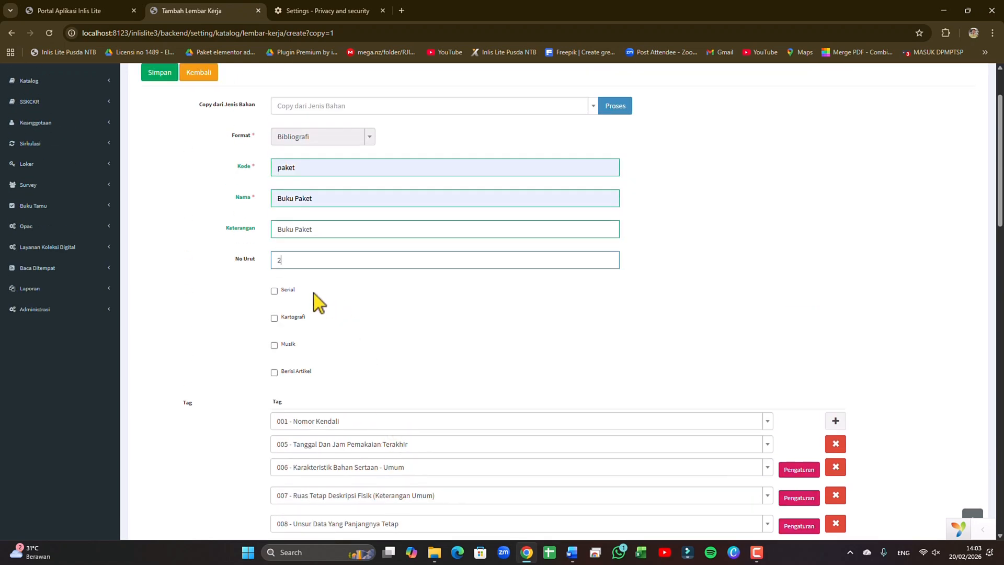
# Save the new Buku Paket worksheet
pyautogui.scroll(3, 387, 332)
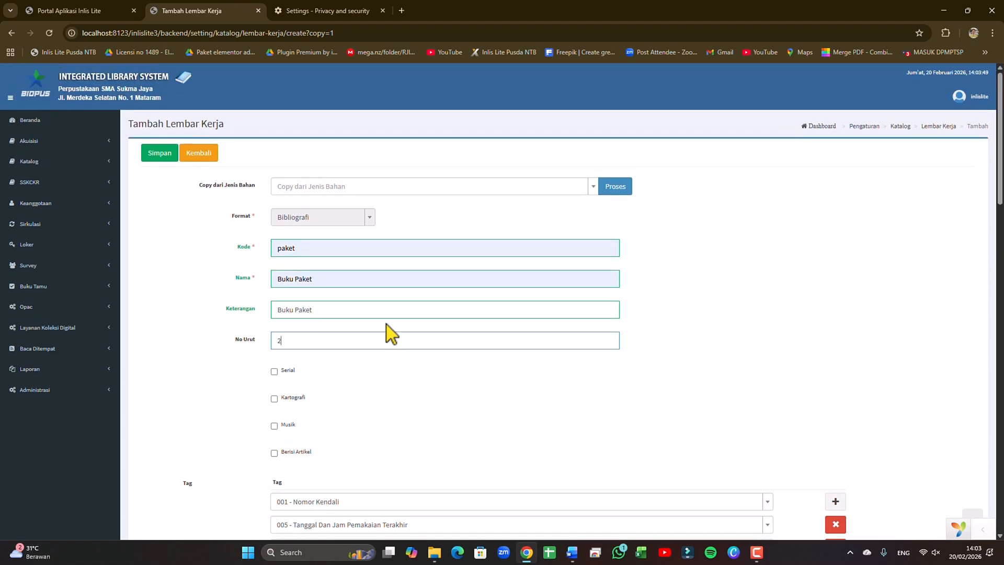
pyautogui.click(173, 153)
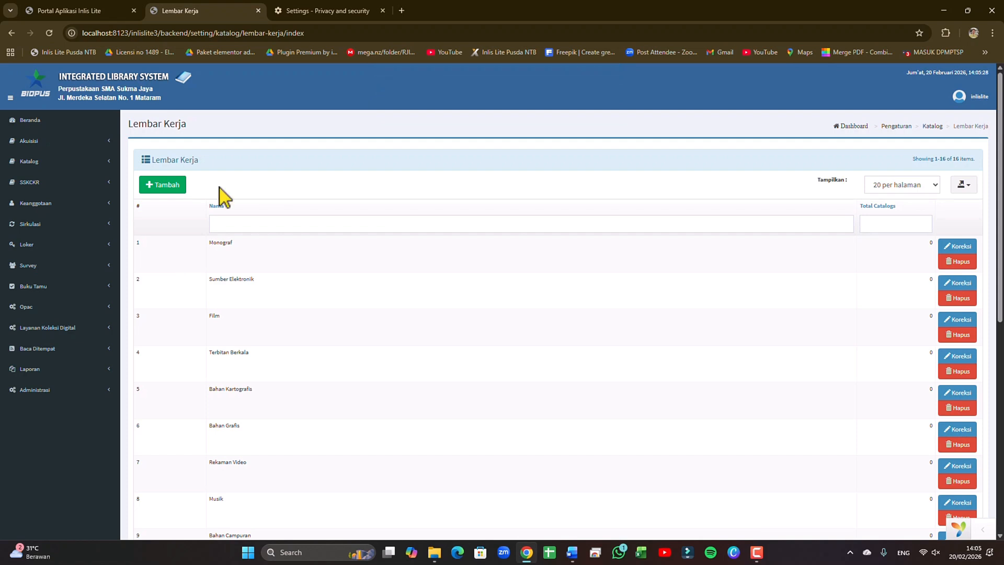
pyautogui.click(161, 189)
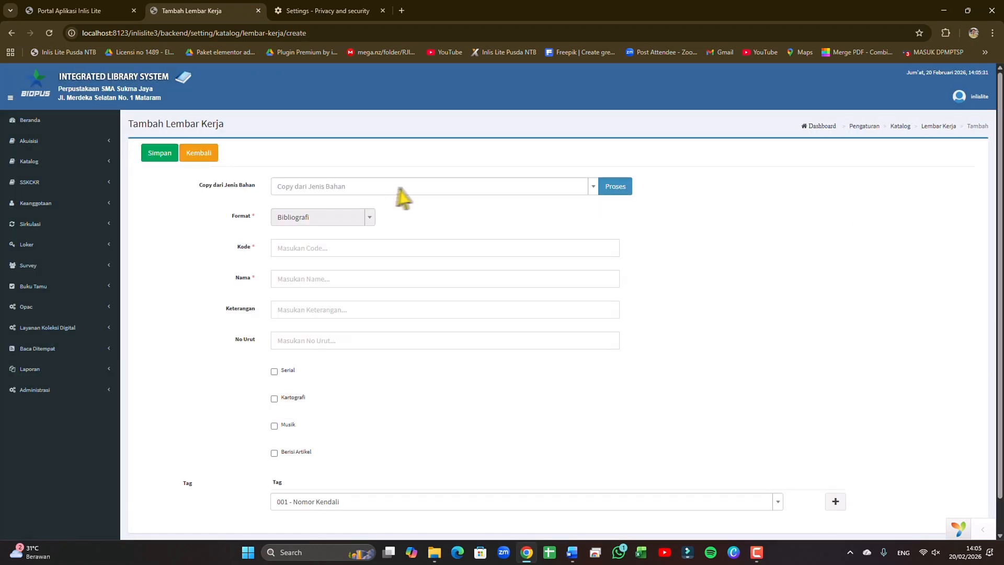
pyautogui.click(421, 189)
pyautogui.click(340, 221)
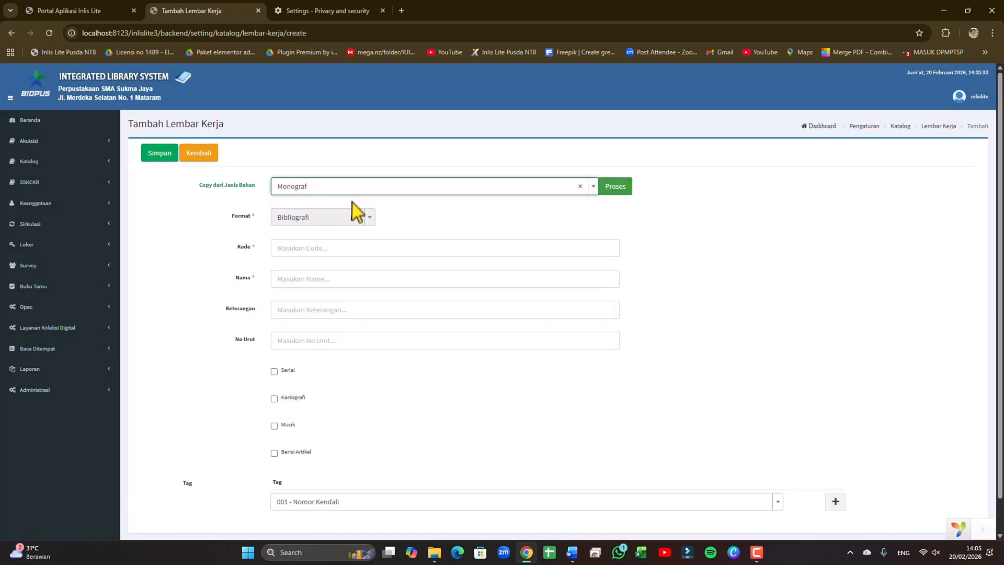
pyautogui.click(620, 191)
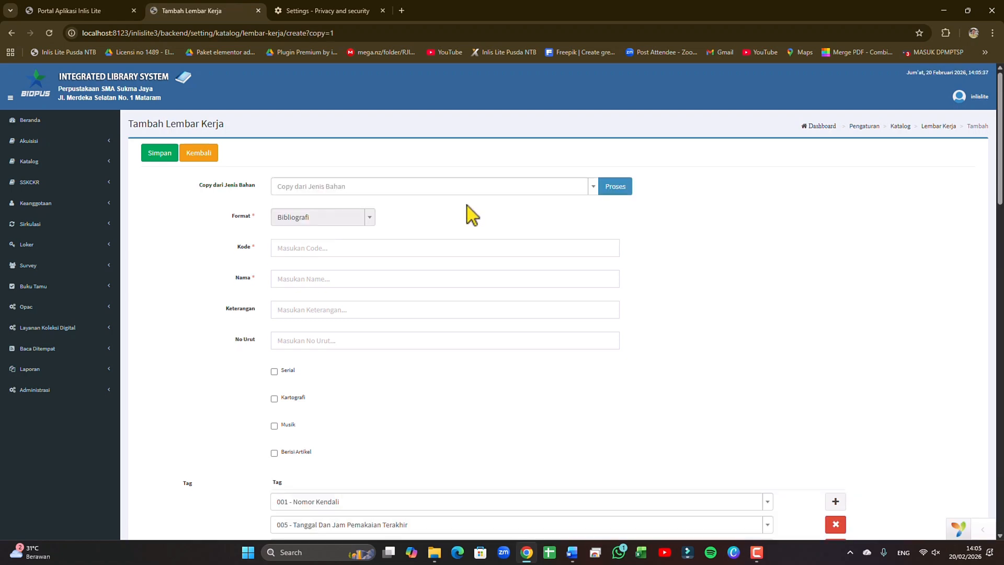
pyautogui.click(209, 156)
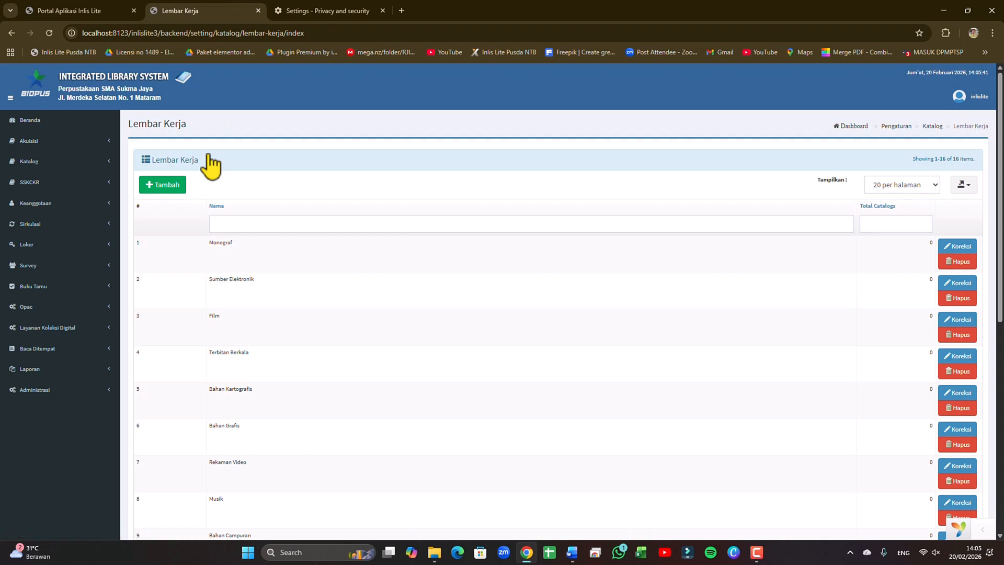
# Open the Monograf worksheet for correction and change its Nama to "Buku Fiksi dan Pengayaan"
pyautogui.moveTo(209, 242); pyautogui.dragTo(234, 243)
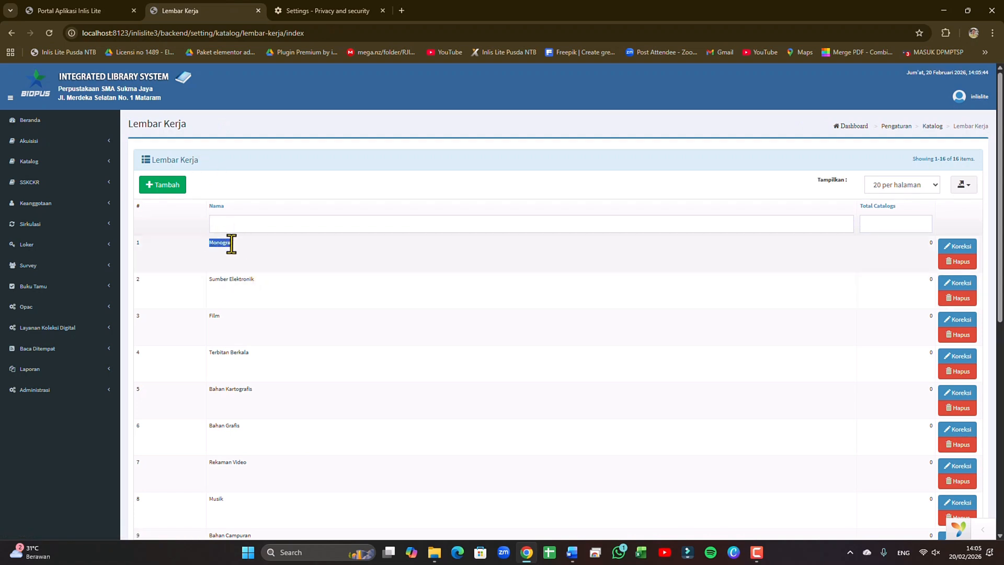
pyautogui.click(958, 246)
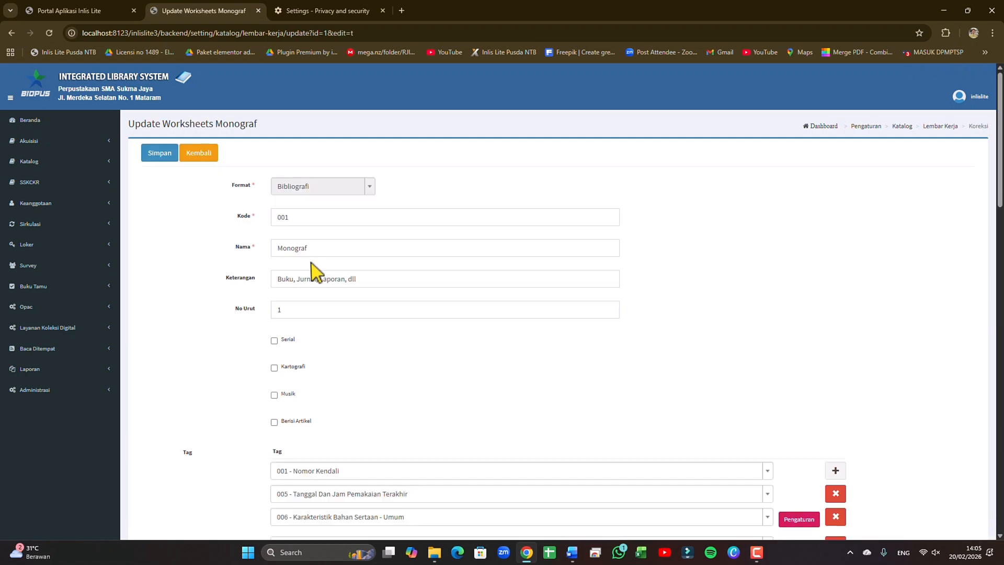
pyautogui.click(303, 223)
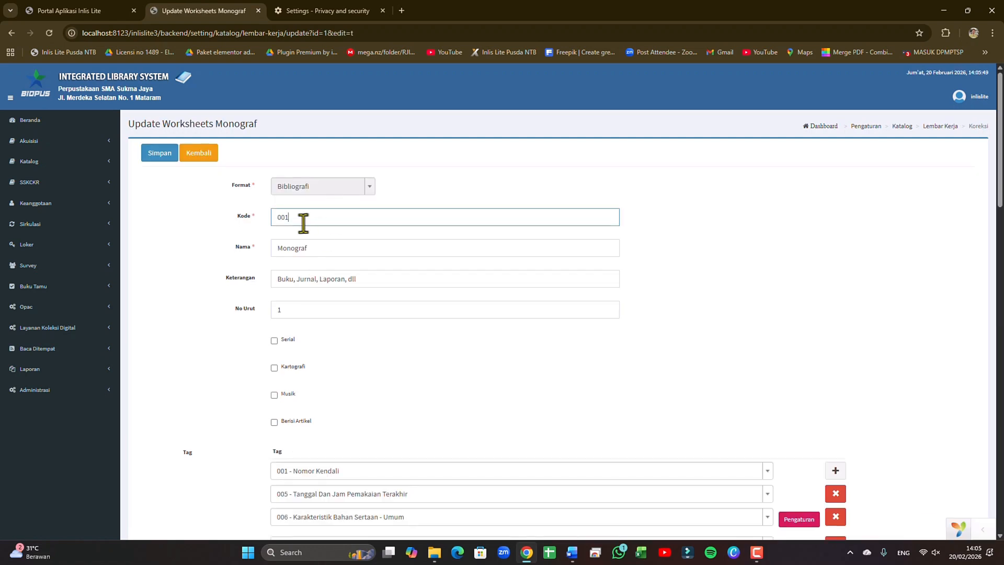
pyautogui.click(328, 253)
pyautogui.moveTo(337, 253); pyautogui.dragTo(269, 253)
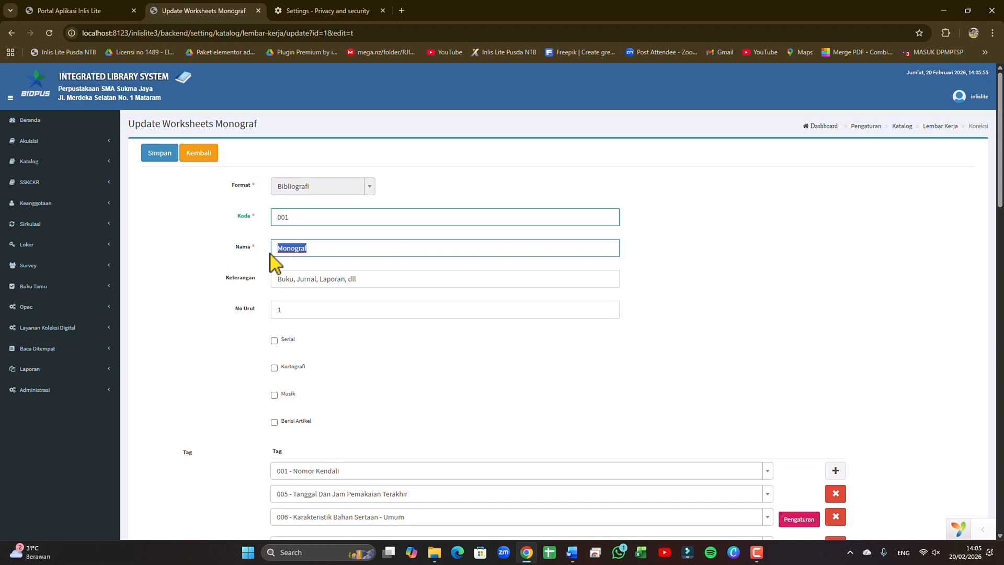
pyautogui.write('Buku')
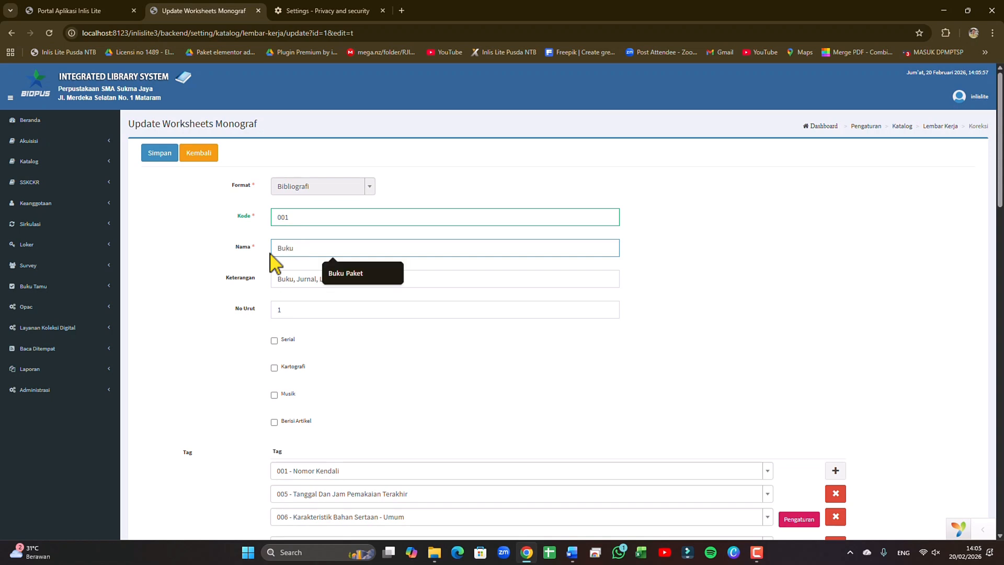
pyautogui.write(' Fiksi dan Pengayaan')
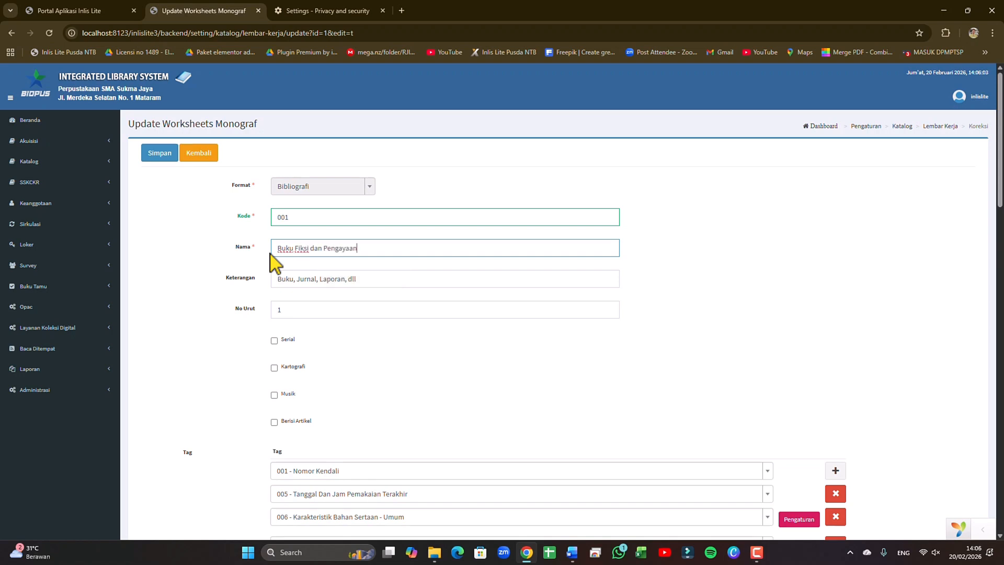
# Copy the worksheet's Nama "Buku Fiksi dan Pengayaan" into its Keterangan and save the worksheet
pyautogui.moveTo(390, 280); pyautogui.dragTo(283, 280)
pyautogui.moveTo(375, 251); pyautogui.dragTo(277, 249)
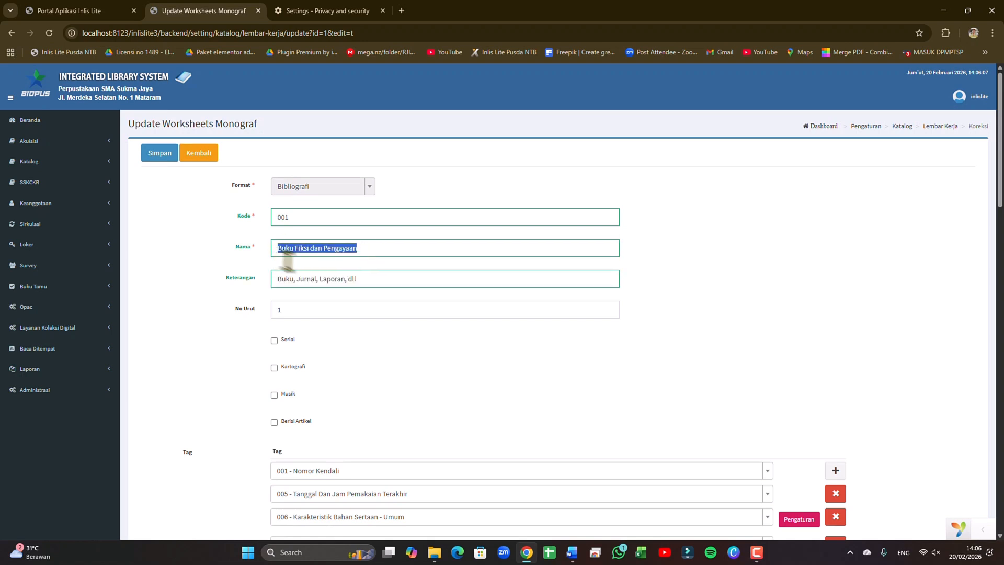
pyautogui.hotkey('ctrl', 'c')
pyautogui.moveTo(372, 280); pyautogui.dragTo(262, 286)
pyautogui.hotkey('ctrl', 'v')
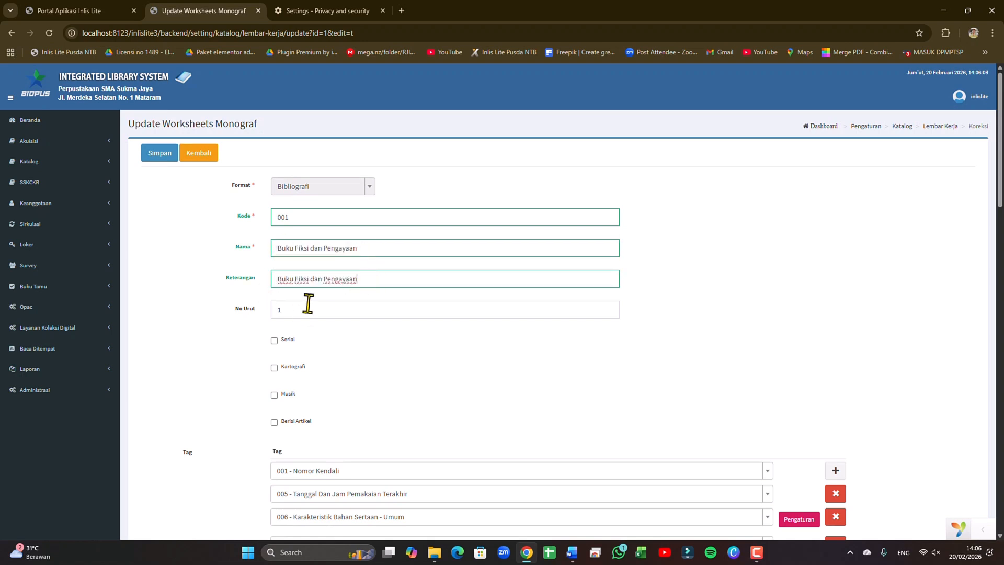
pyautogui.click(297, 309)
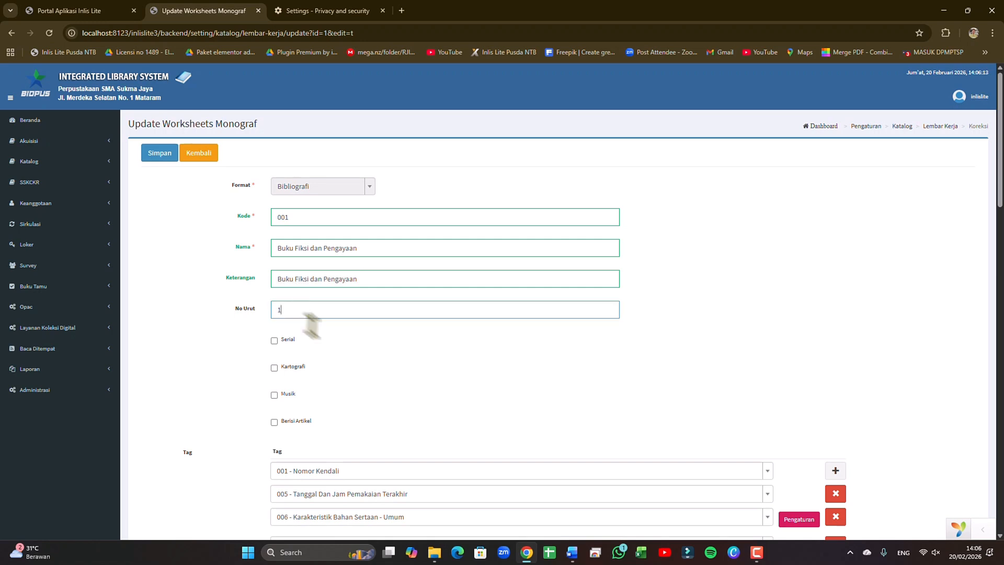
pyautogui.scroll(-2, 331, 354)
pyautogui.scroll(2, 292, 352)
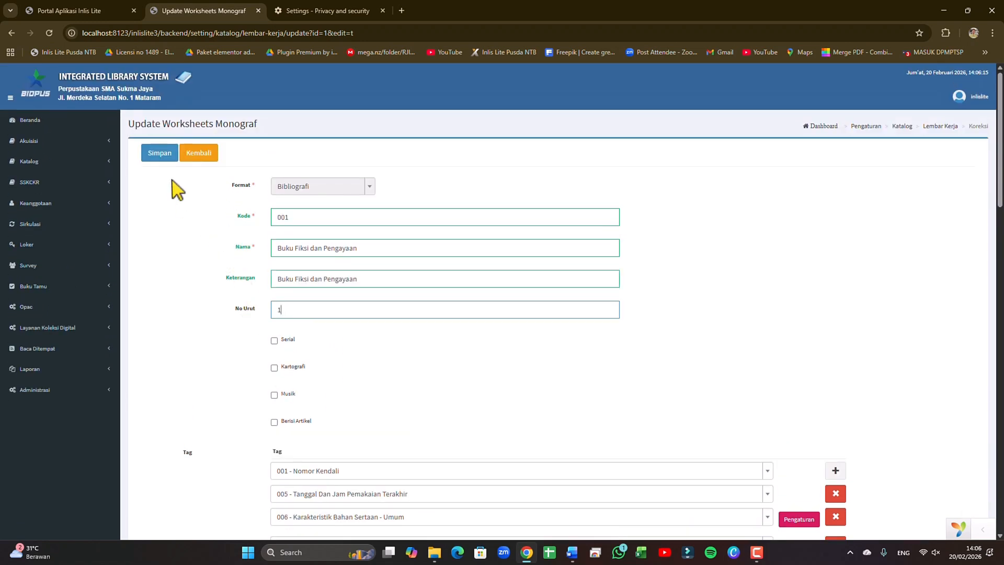
pyautogui.click(158, 154)
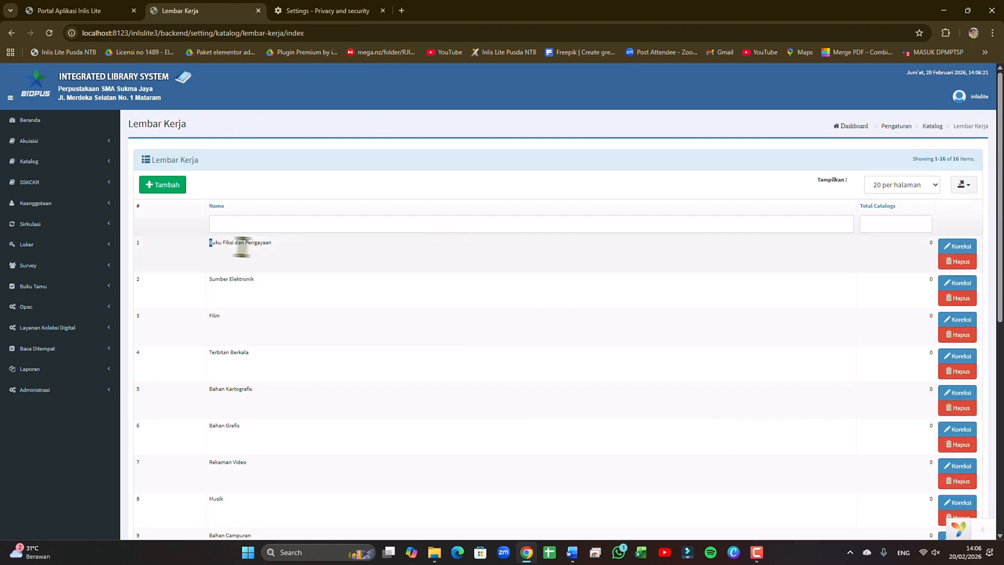
pyautogui.moveTo(210, 243); pyautogui.dragTo(282, 253)
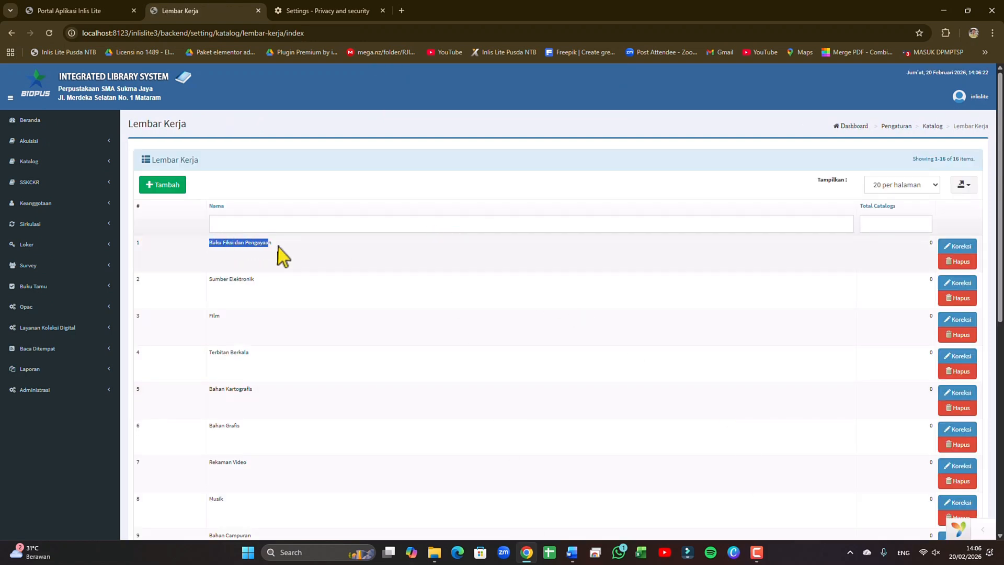
pyautogui.click(215, 250)
pyautogui.scroll(-1, 287, 347)
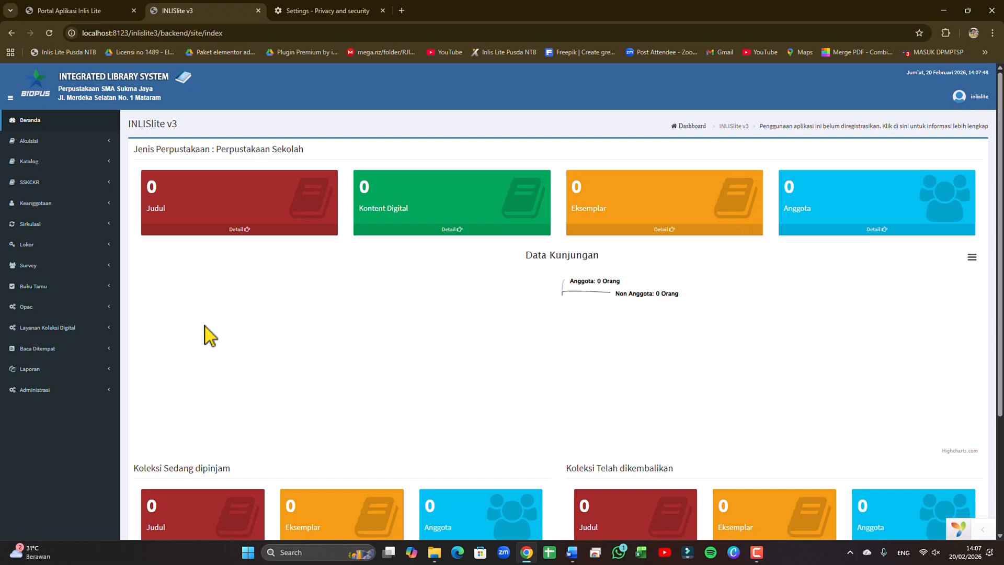
# Open the Lokasi Ruang list in the general administration settings (Pengaturan Umum)
pyautogui.click(87, 393)
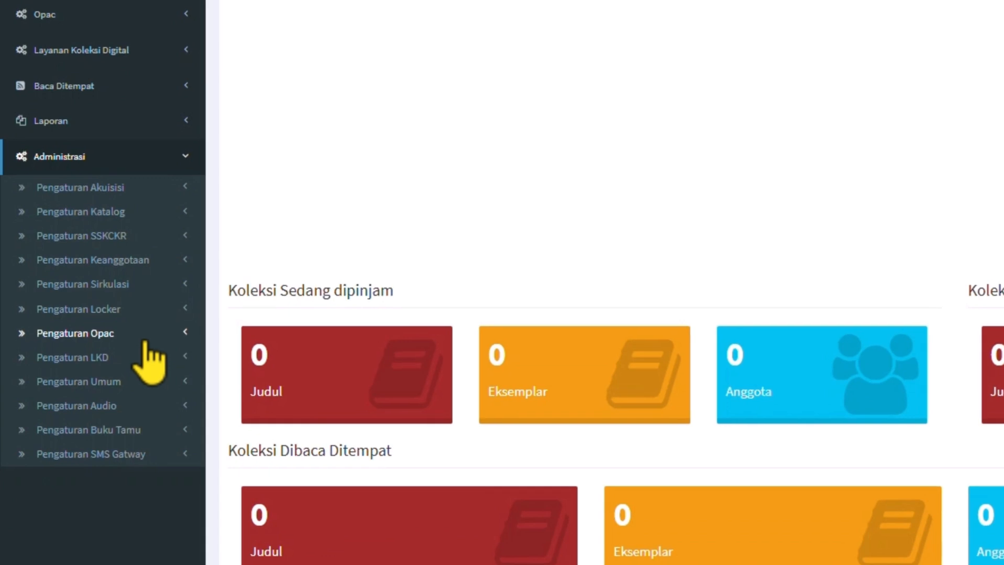
pyautogui.click(109, 378)
pyautogui.scroll(-6, 110, 390)
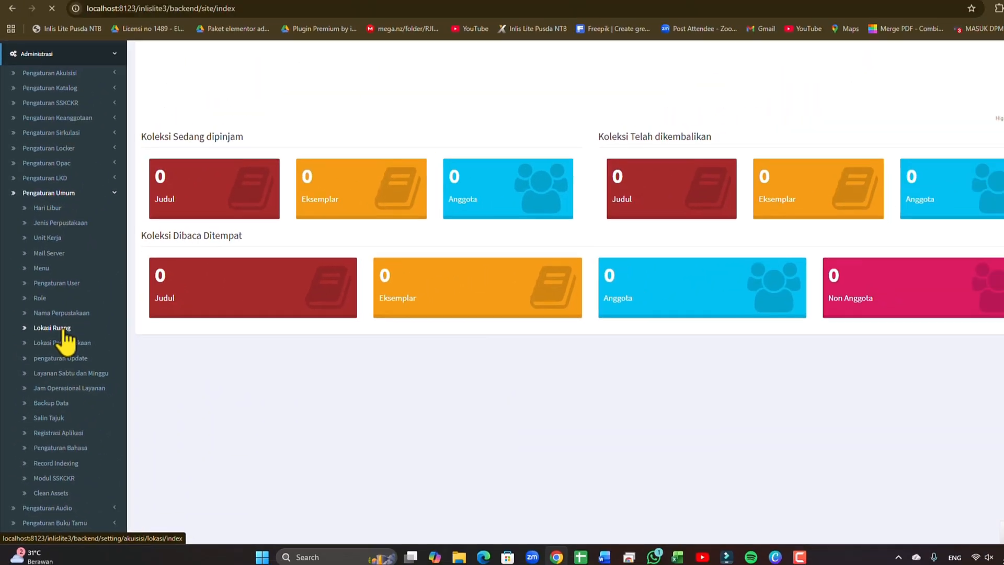
pyautogui.click(101, 244)
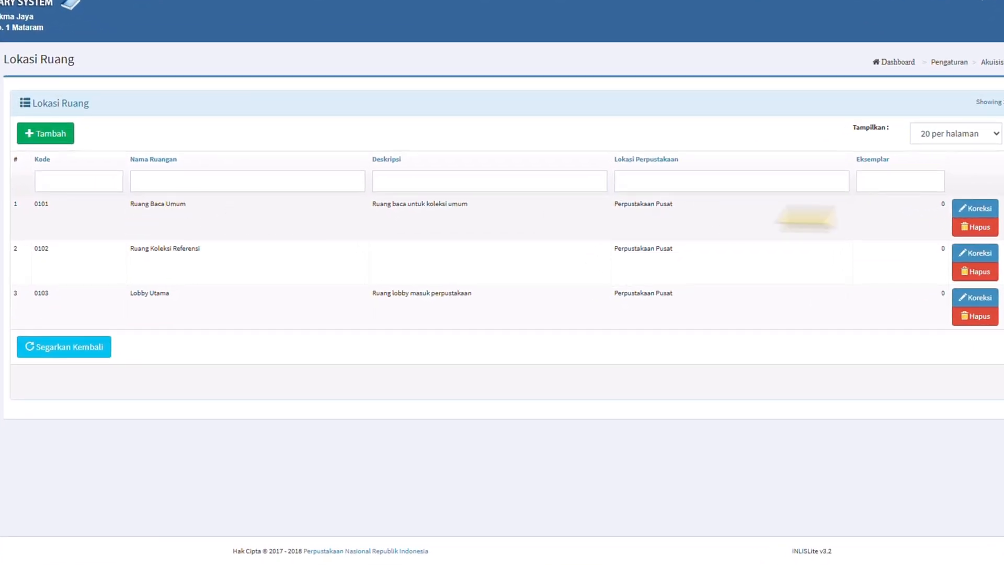
# Open the room location with code 0101 for correction and change its Name to "Rak Referensi"
pyautogui.click(968, 209)
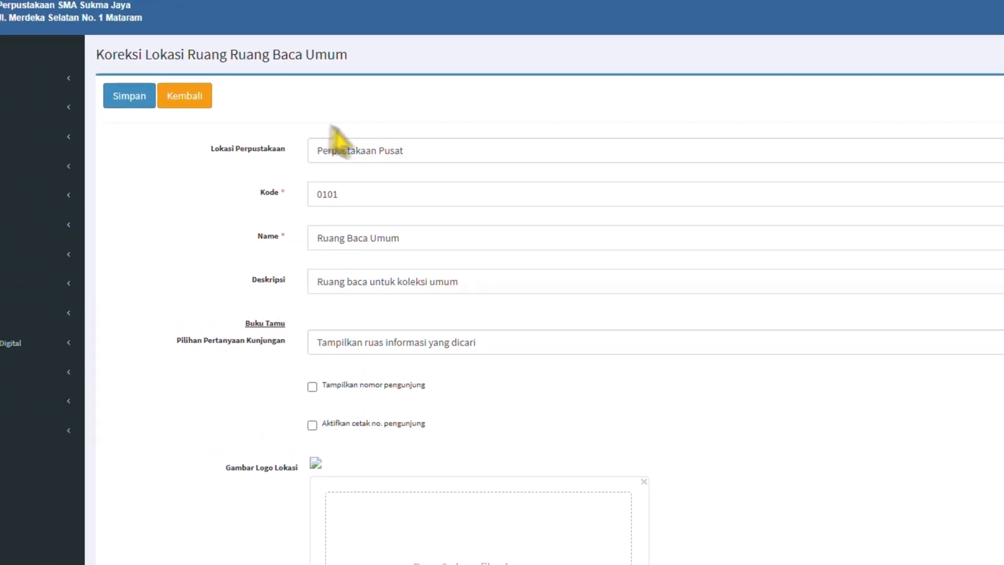
pyautogui.click(318, 145)
pyautogui.click(453, 153)
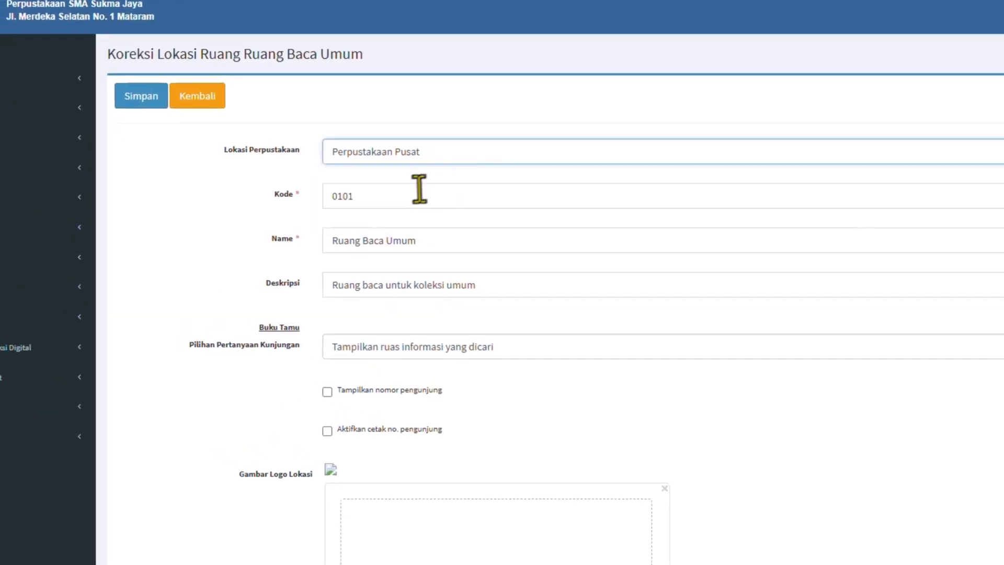
pyautogui.click(367, 195)
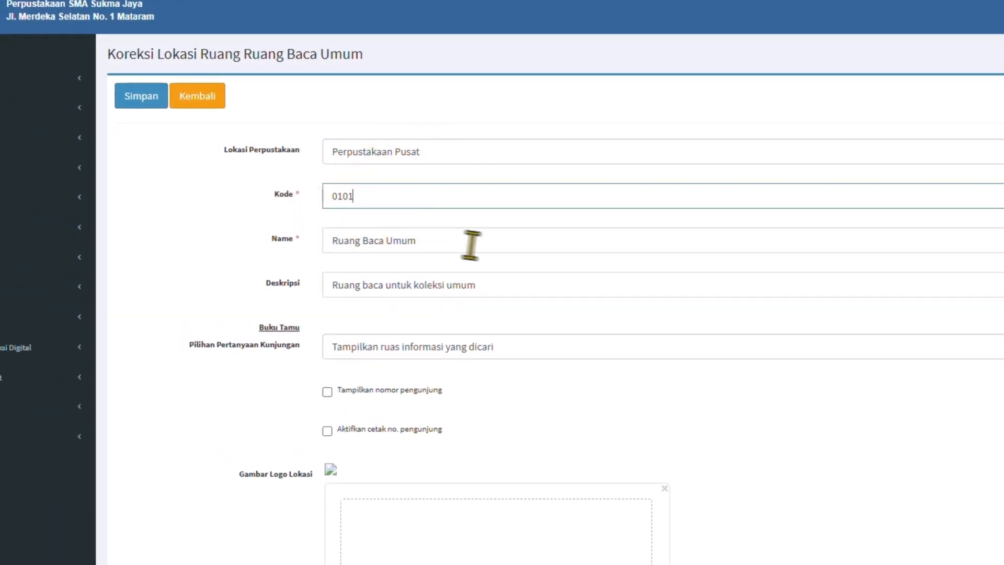
pyautogui.tripleClick(415, 241)
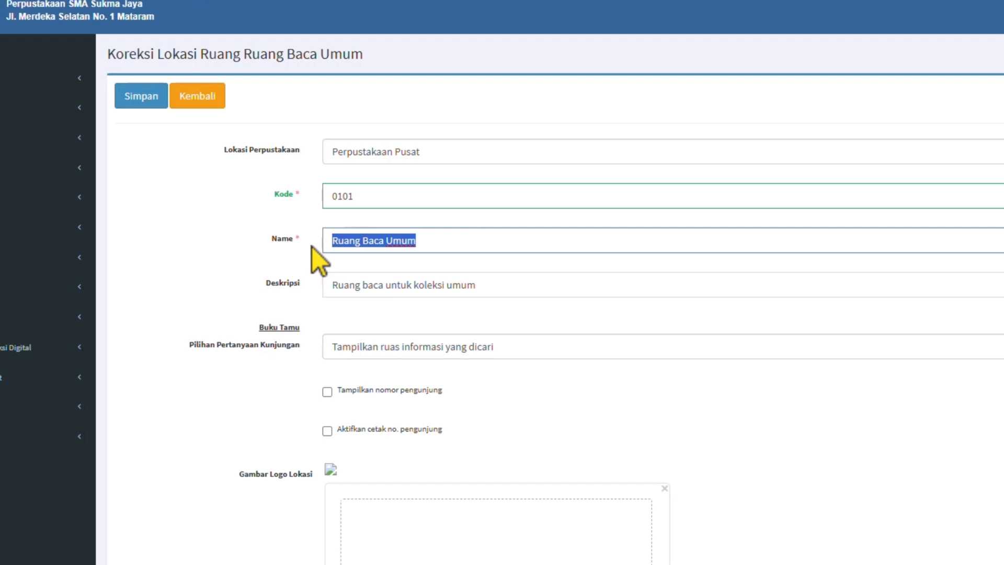
pyautogui.write('Rak 0')
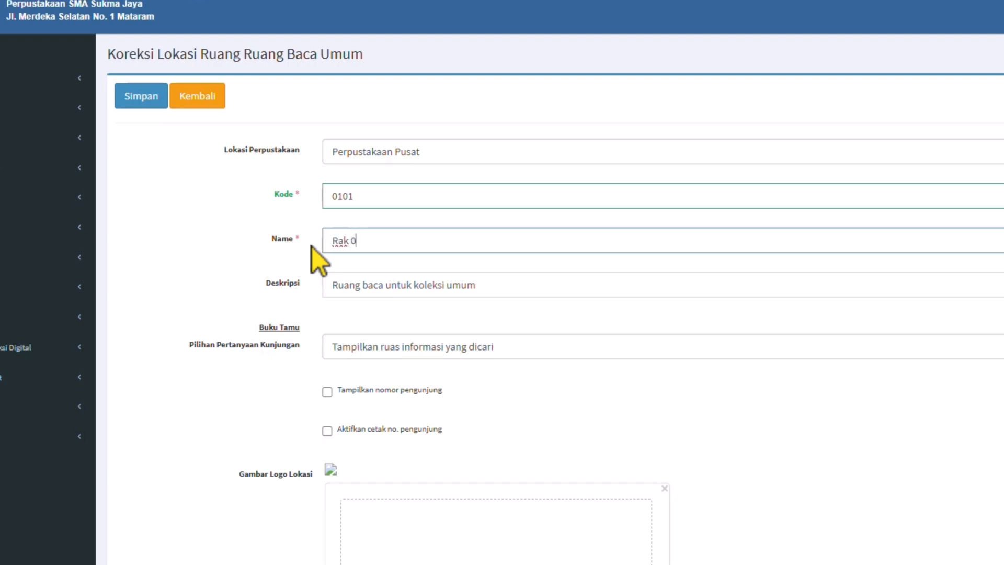
pyautogui.write('01')
pyautogui.press('BackSpace')
pyautogui.press('BackSpace')
pyautogui.press('BackSpace')
pyautogui.write('Referensi')
# Set the 0101 location's Deskripsi to "Rak Koleksi Referensi" and save the correction
pyautogui.click(530, 291)
pyautogui.moveTo(532, 290); pyautogui.dragTo(330, 285)
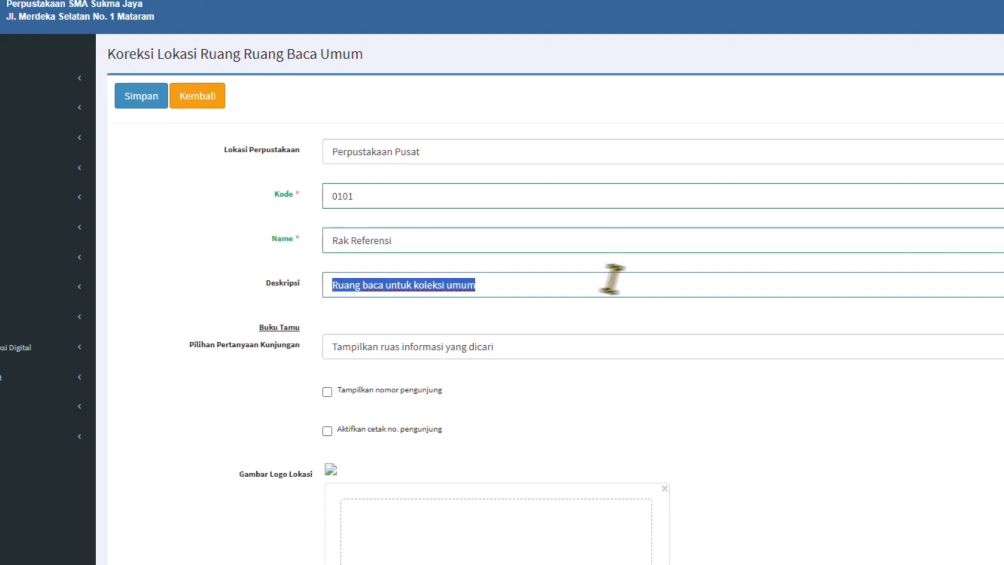
pyautogui.write('Rak Kole')
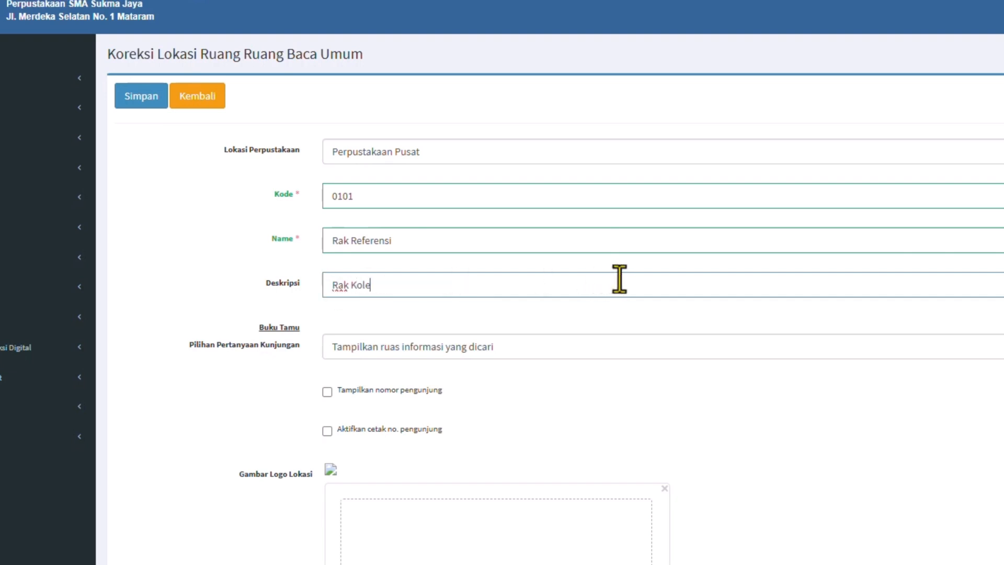
pyautogui.write('ksi Referensi')
pyautogui.click(139, 96)
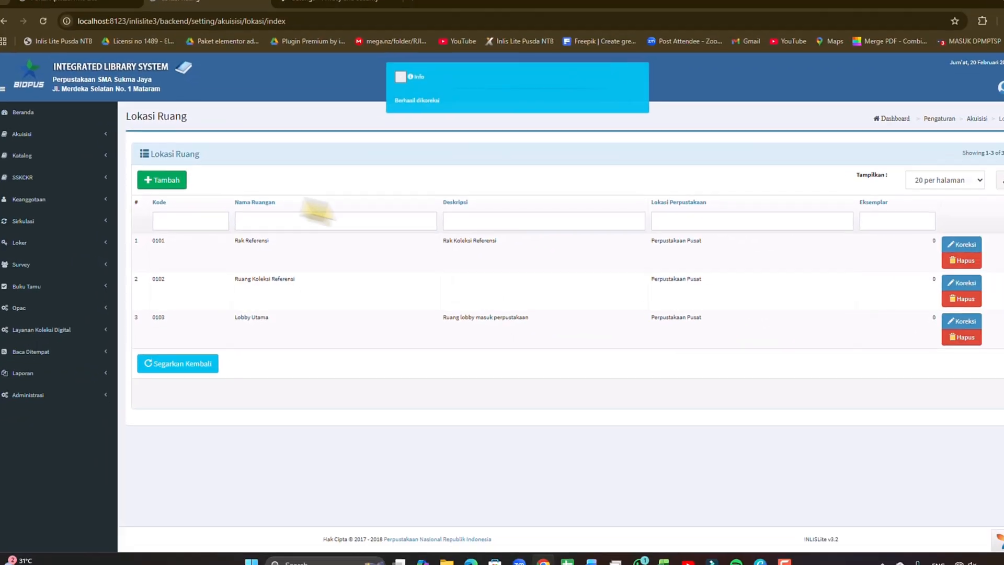
# Open the room location with code 0102 for correction, change its Name to "Rak Novel" and save it
pyautogui.click(926, 282)
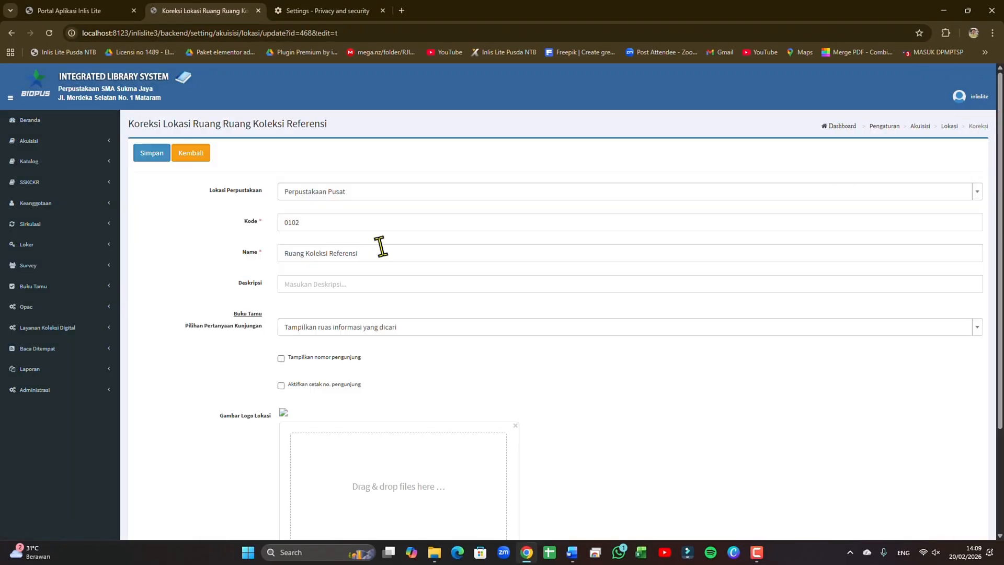
pyautogui.click(377, 256)
pyautogui.moveTo(377, 256); pyautogui.dragTo(269, 258)
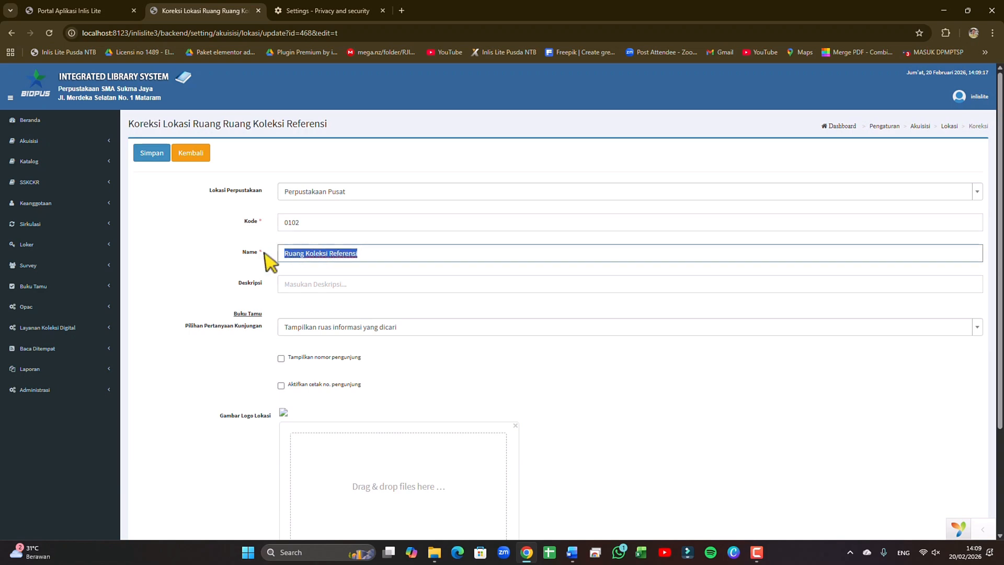
pyautogui.write('Rak')
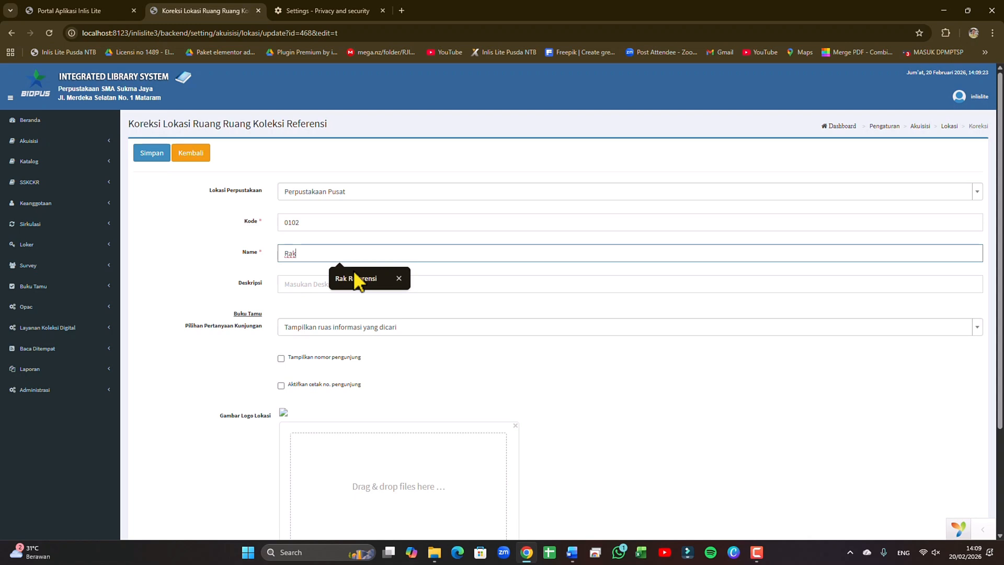
pyautogui.write('Novel')
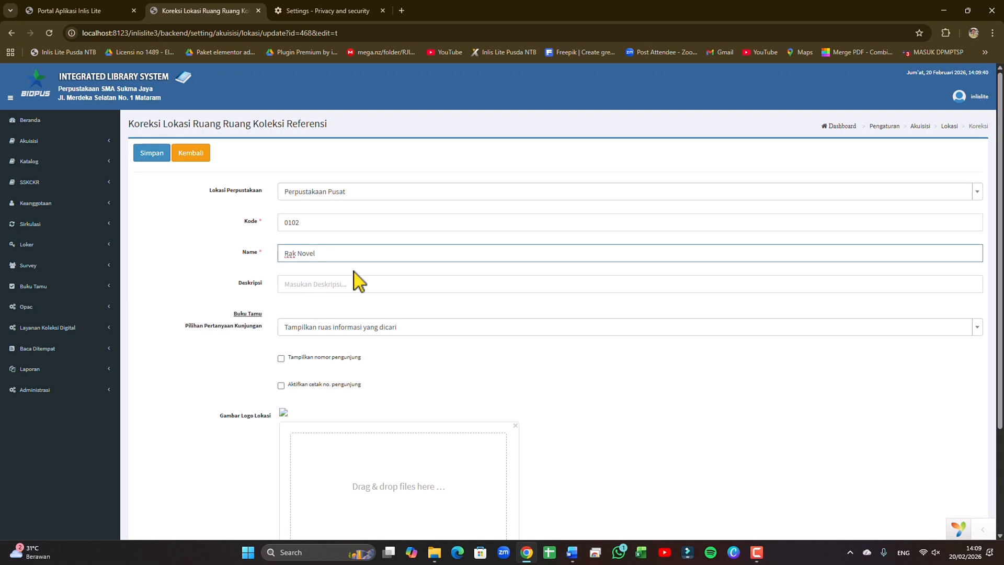
pyautogui.click(360, 286)
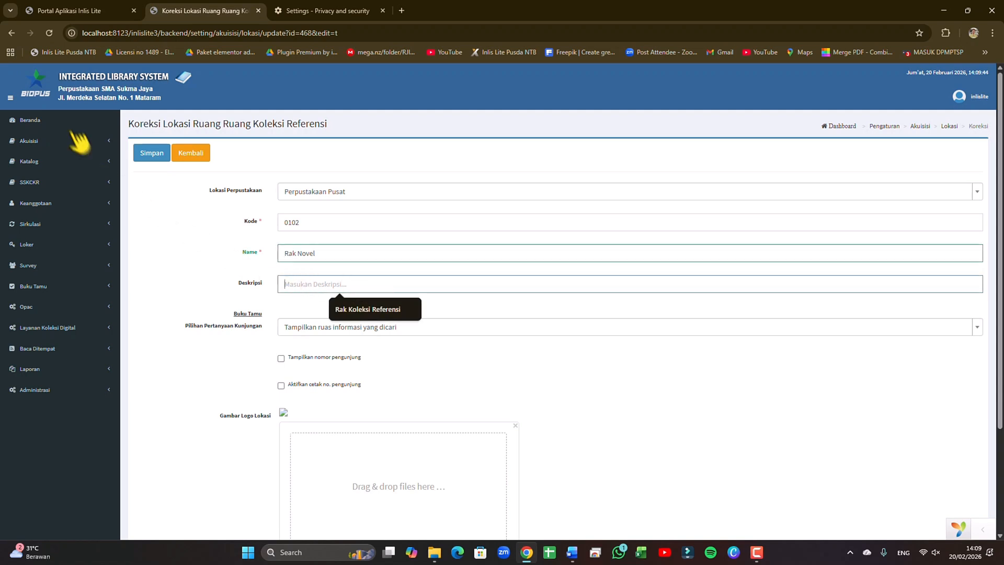
pyautogui.click(148, 155)
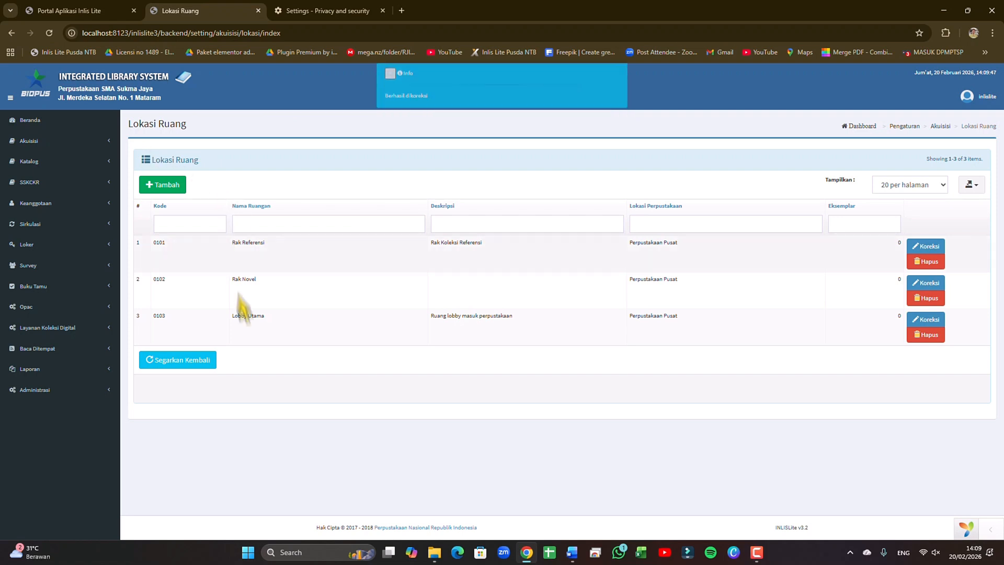
# Open the room location with code 0103 for correction and change its Name to "Rak Agama"
pyautogui.click(933, 321)
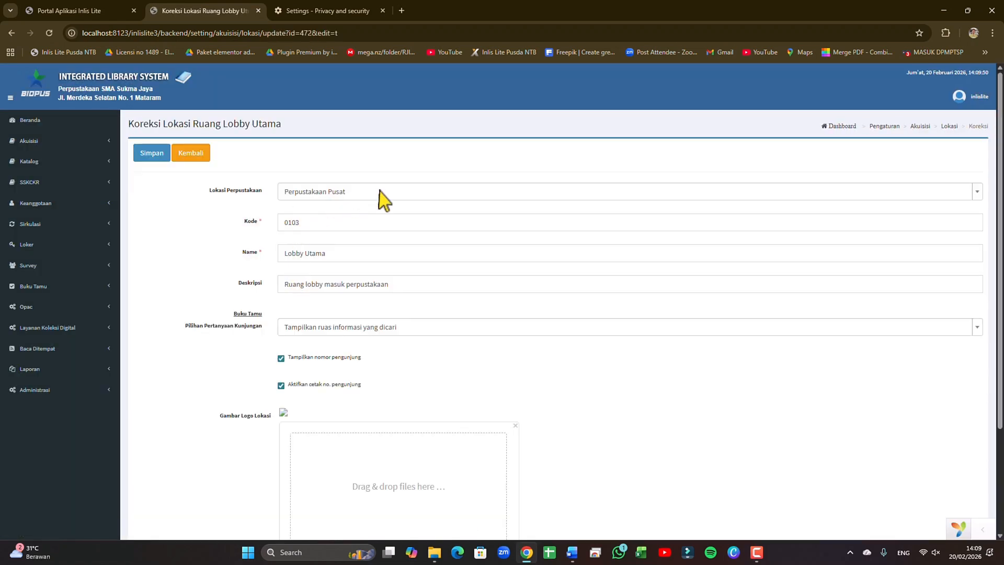
pyautogui.click(364, 193)
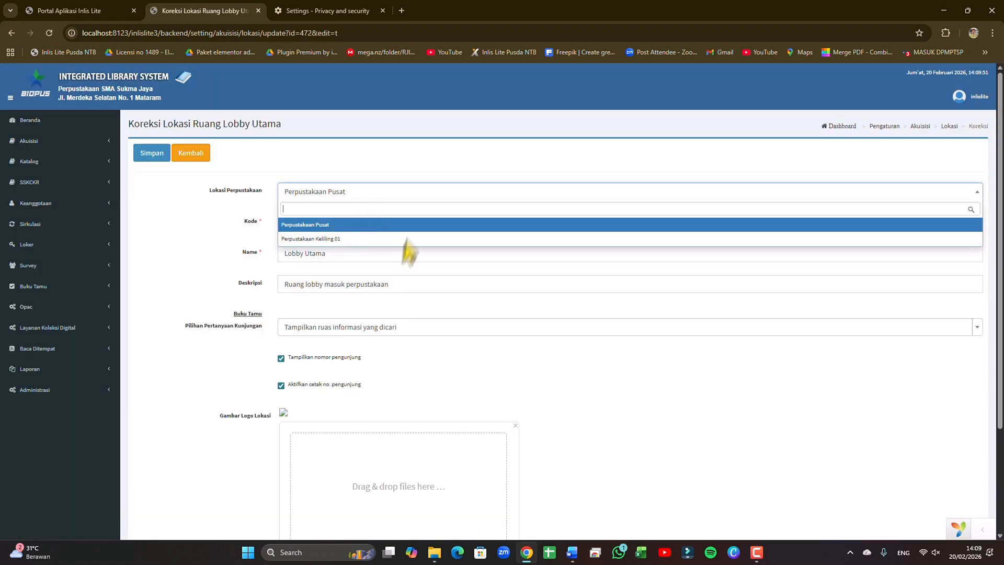
pyautogui.click(409, 201)
pyautogui.moveTo(359, 256); pyautogui.dragTo(260, 267)
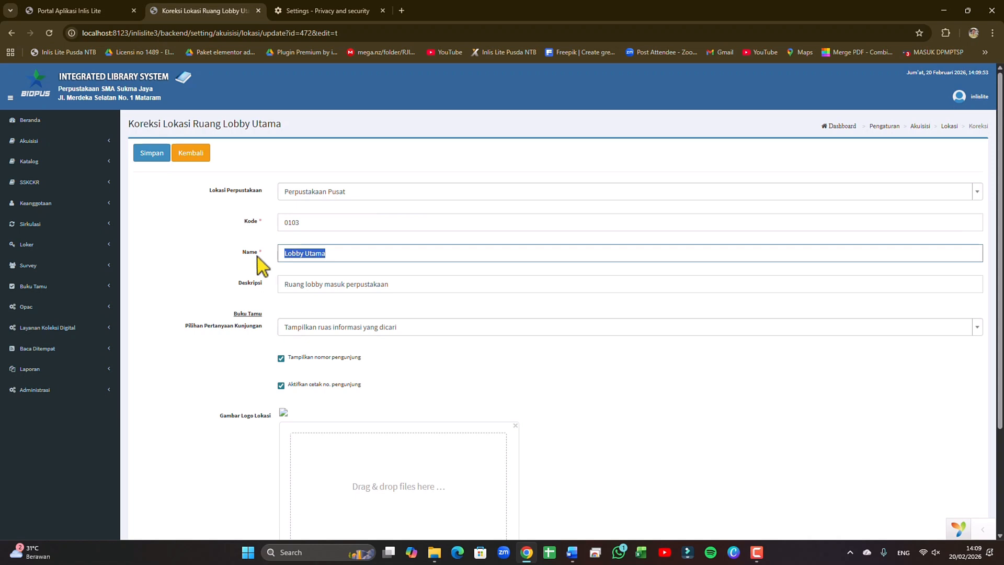
pyautogui.write('Rak')
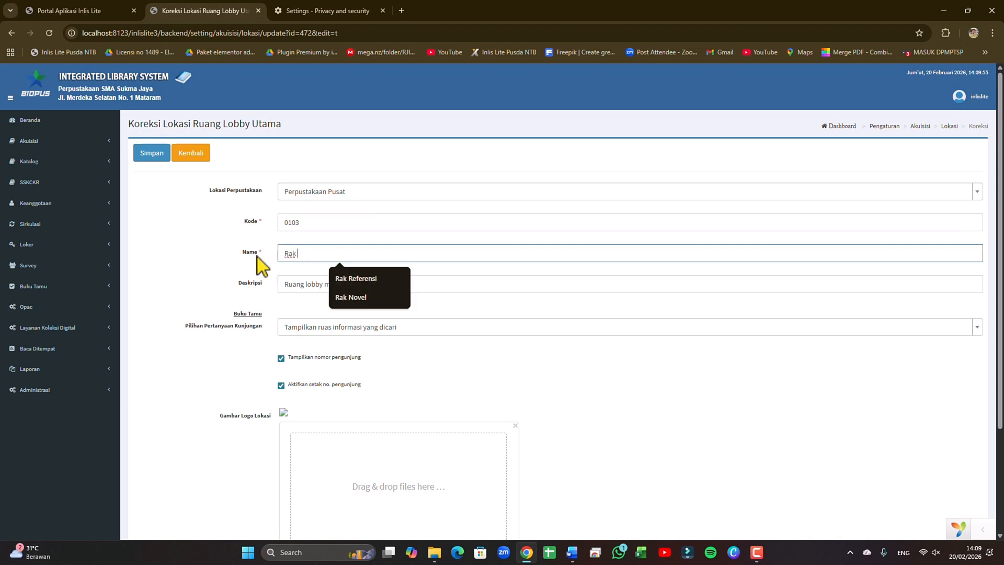
pyautogui.write(' Buku Aga')
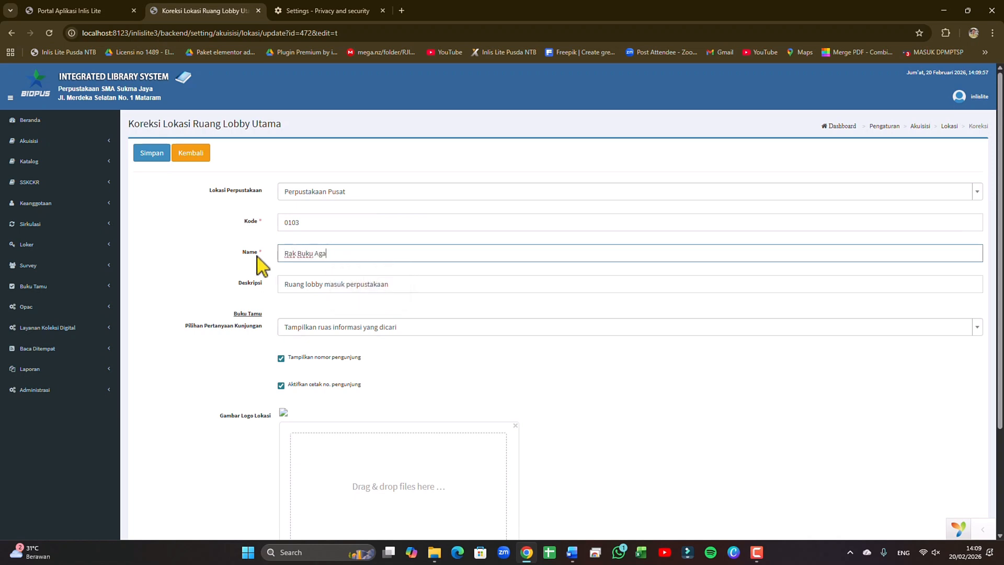
pyautogui.write('ma')
pyautogui.hotkey('ctrl', 'Left')
pyautogui.hotkey('ctrl', 'shift', 'Left')
pyautogui.press('BackSpace')
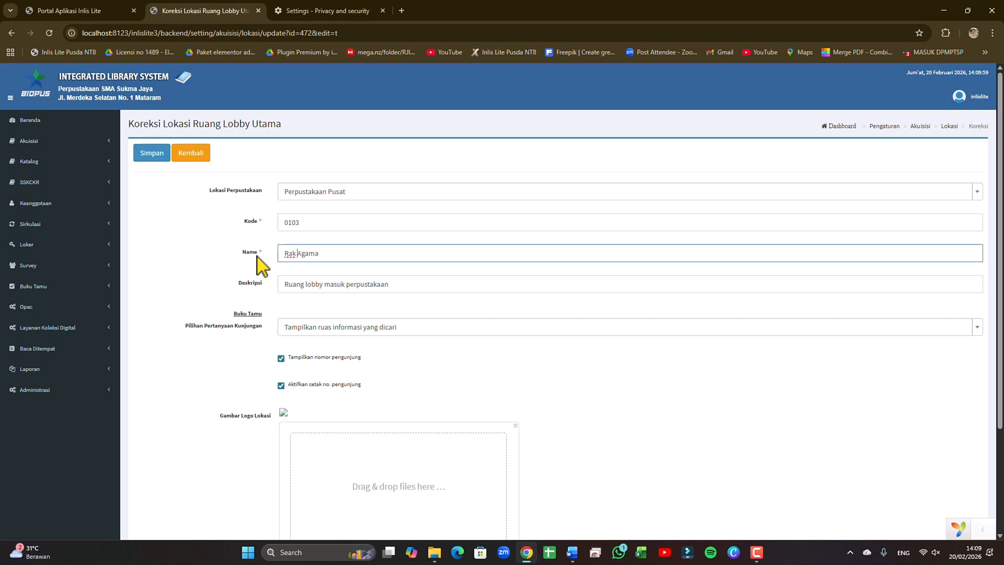
# Clear the 0103 location's Deskripsi, disable Tampilkan nomor pengunjung and Aktifkan cetak no. pengunjung, and save the correction
pyautogui.moveTo(425, 288); pyautogui.dragTo(273, 291)
pyautogui.press('BackSpace')
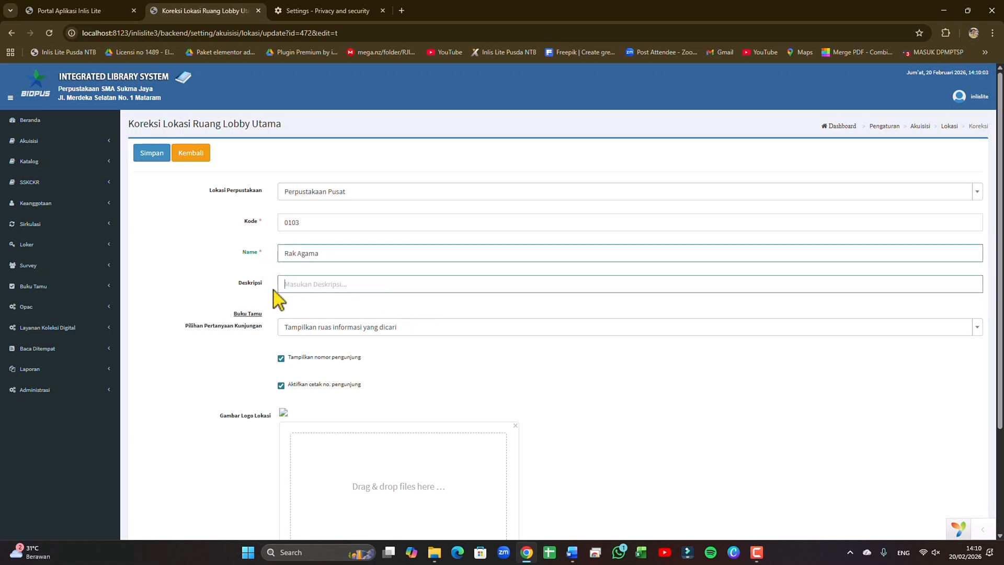
pyautogui.scroll(-2, 416, 363)
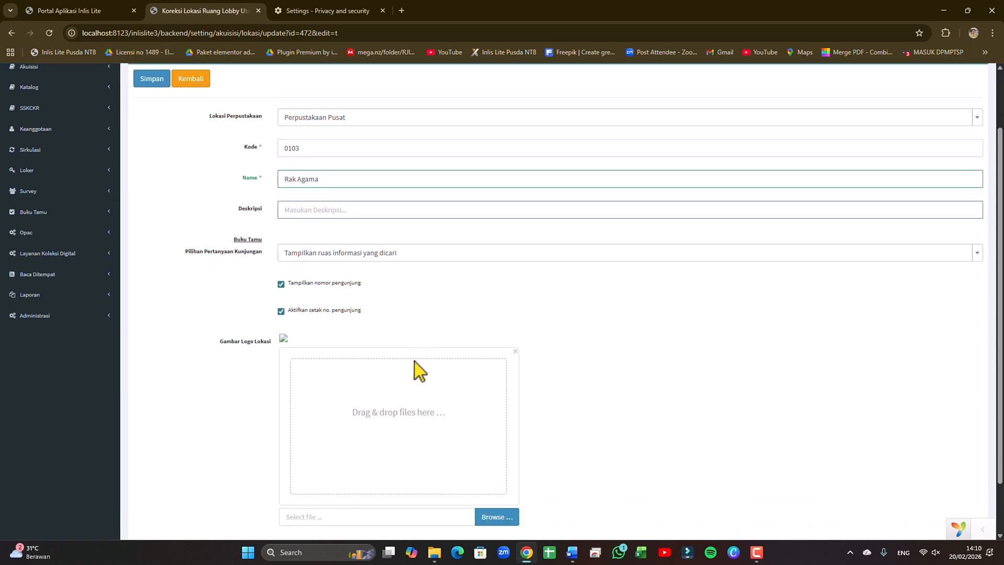
pyautogui.scroll(-1, 415, 362)
pyautogui.scroll(1, 396, 273)
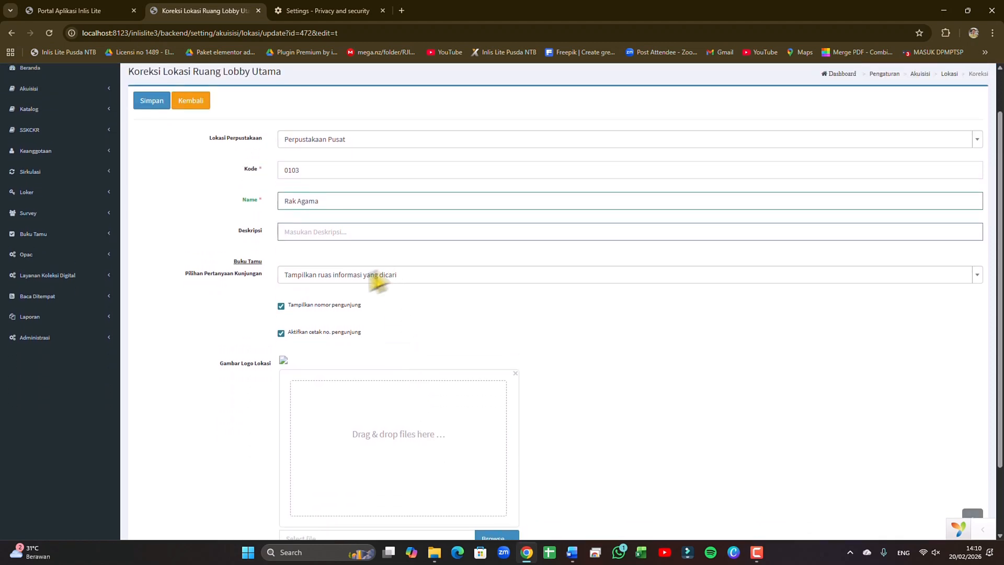
pyautogui.click(281, 307)
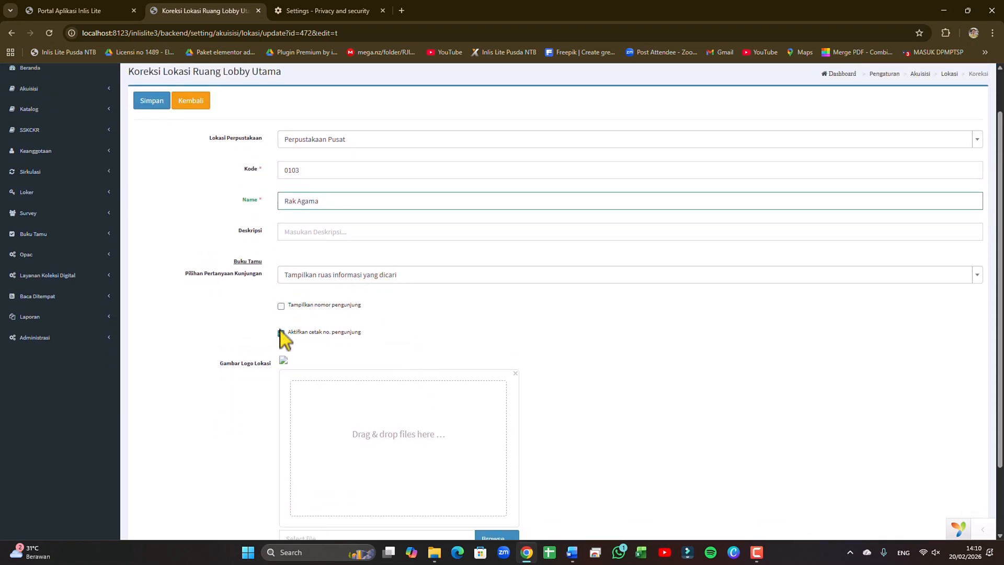
pyautogui.click(282, 334)
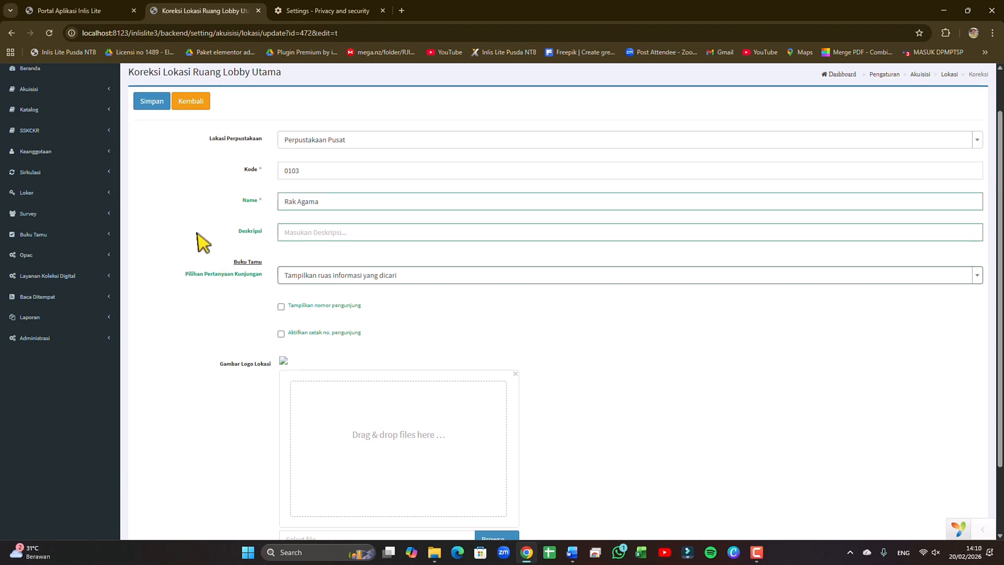
pyautogui.scroll(1, 188, 225)
pyautogui.click(150, 153)
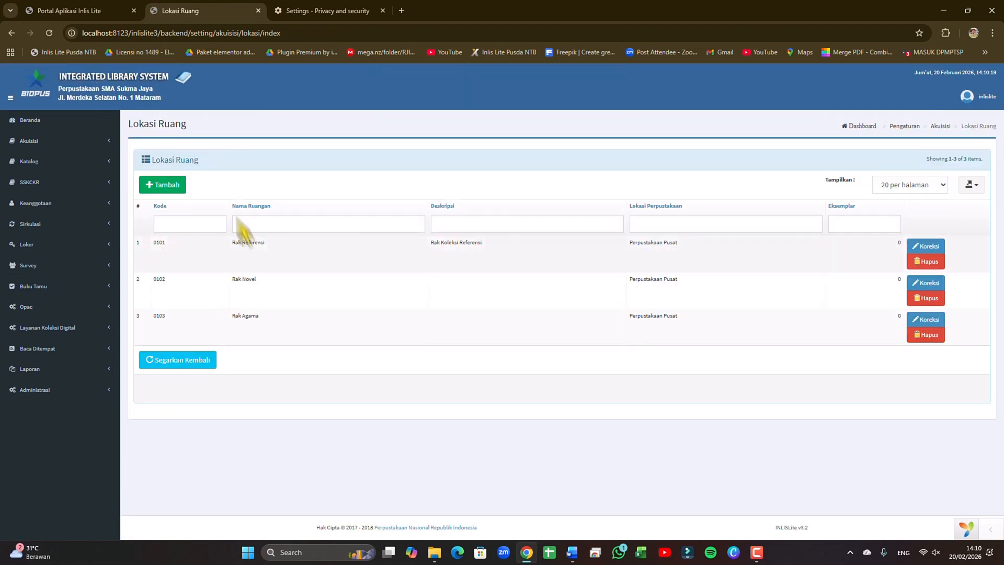
# Add a room location under Perpustakaan Pusat with Kode 0104 and Name "Rak Umum", and save it
pyautogui.click(168, 188)
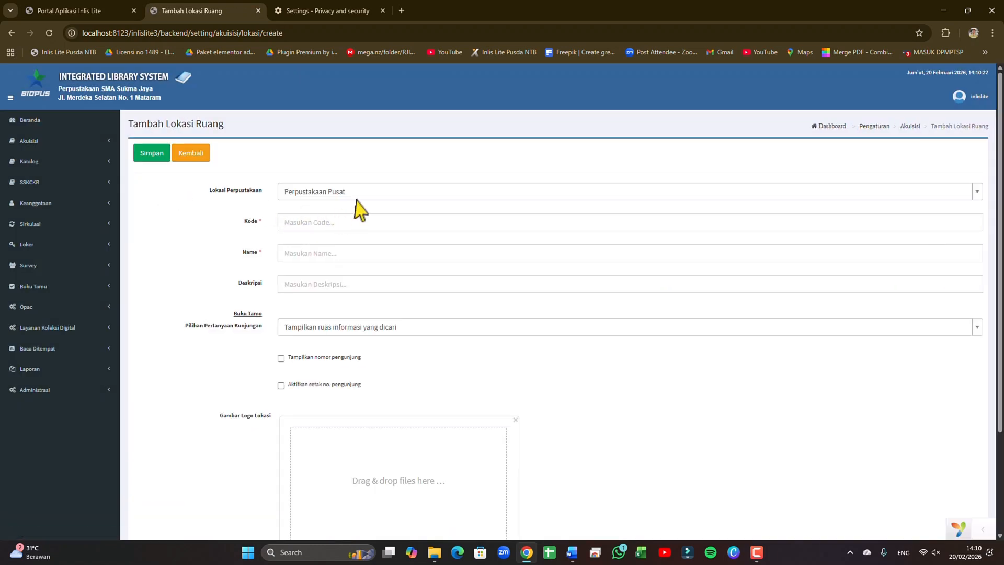
pyautogui.click(324, 224)
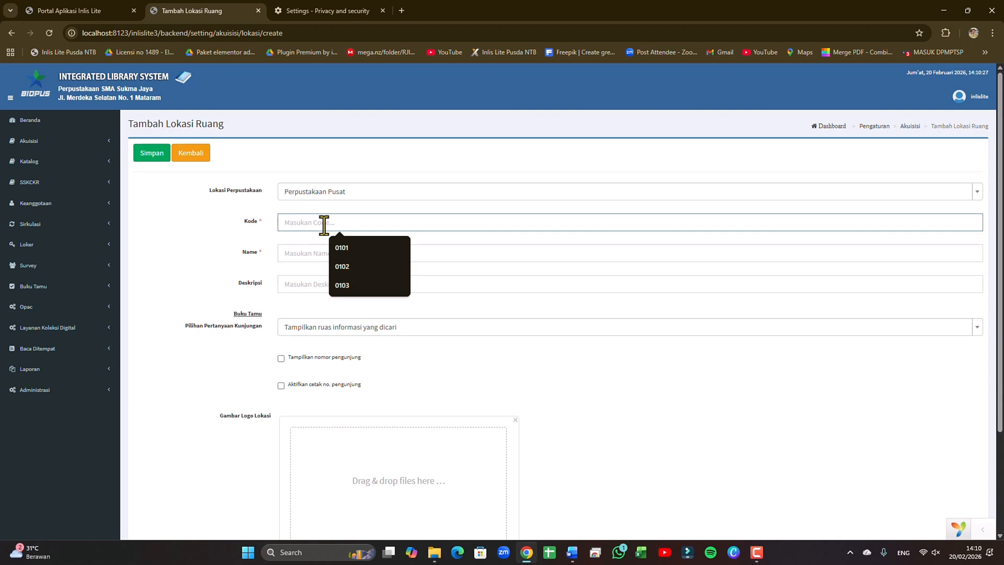
pyautogui.write('0104')
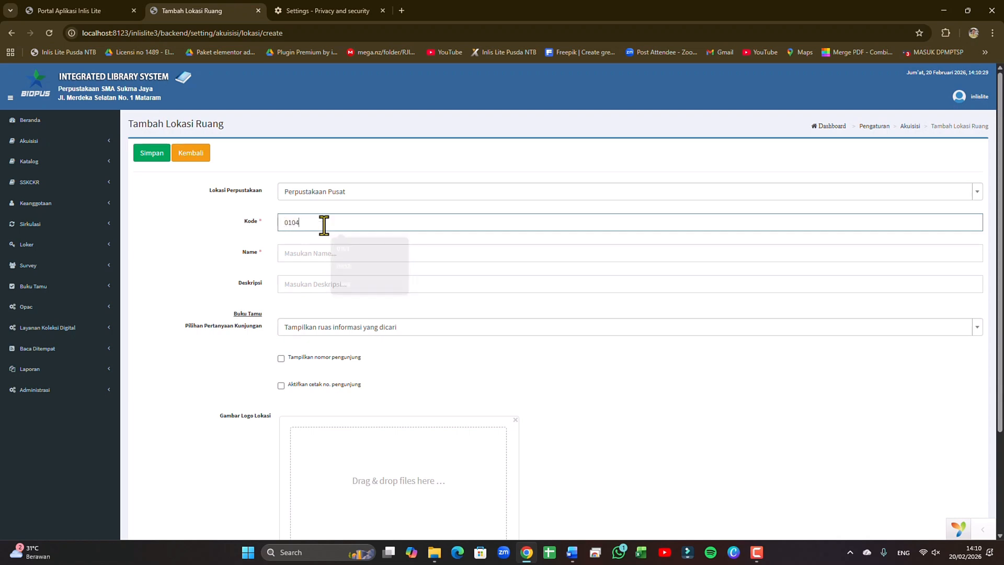
pyautogui.click(316, 254)
pyautogui.write('Rak')
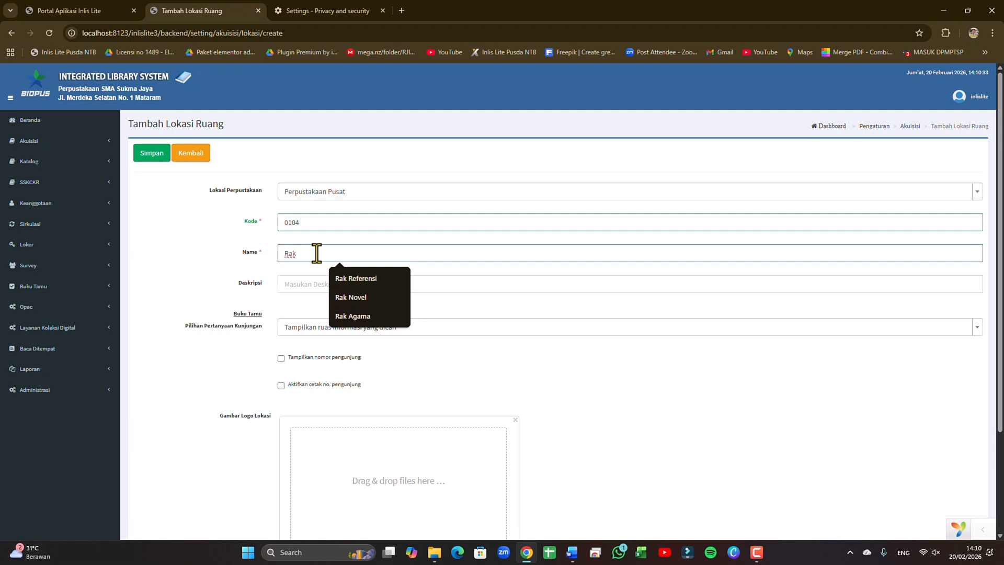
pyautogui.write(' Umum')
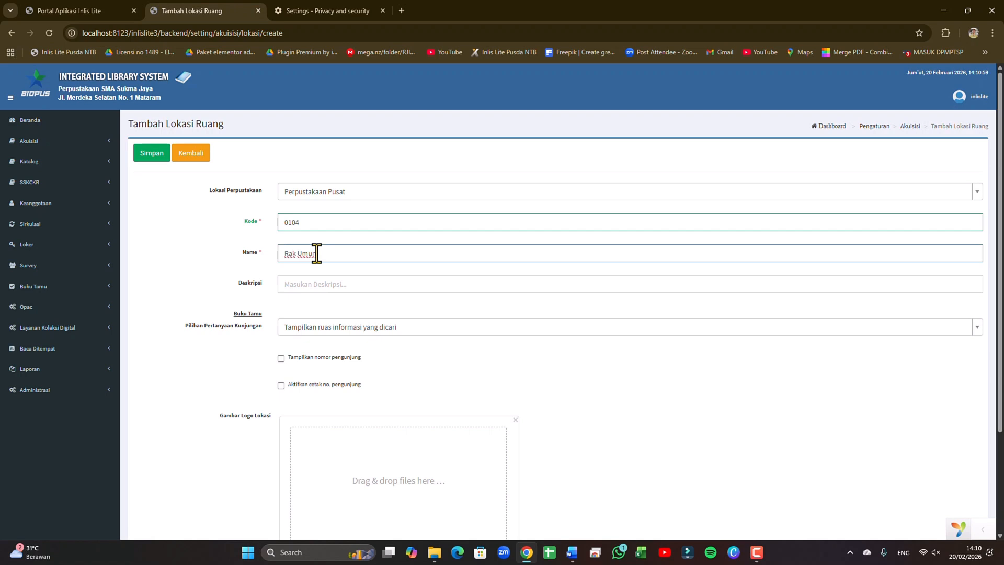
pyautogui.click(151, 155)
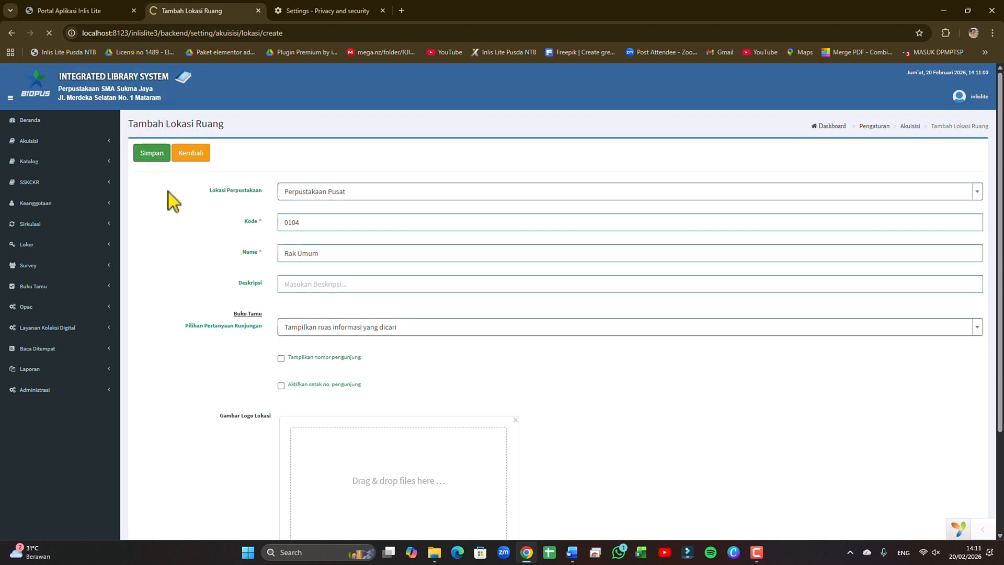